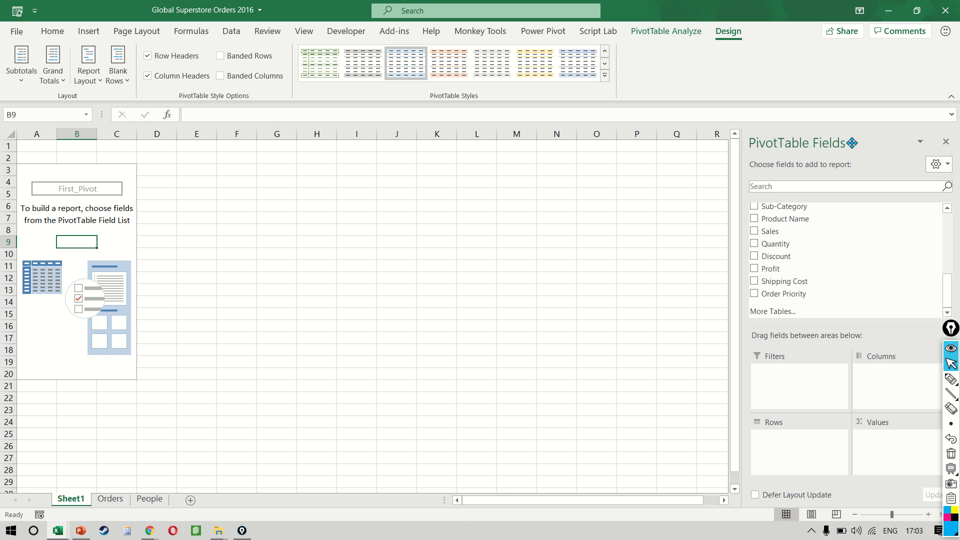
# Step: Try moving the PivotTable Fields pane to the left edge and floating it, then dock it back on the right
pyautogui.moveTo(861, 140); pyautogui.dragTo(882, 215)
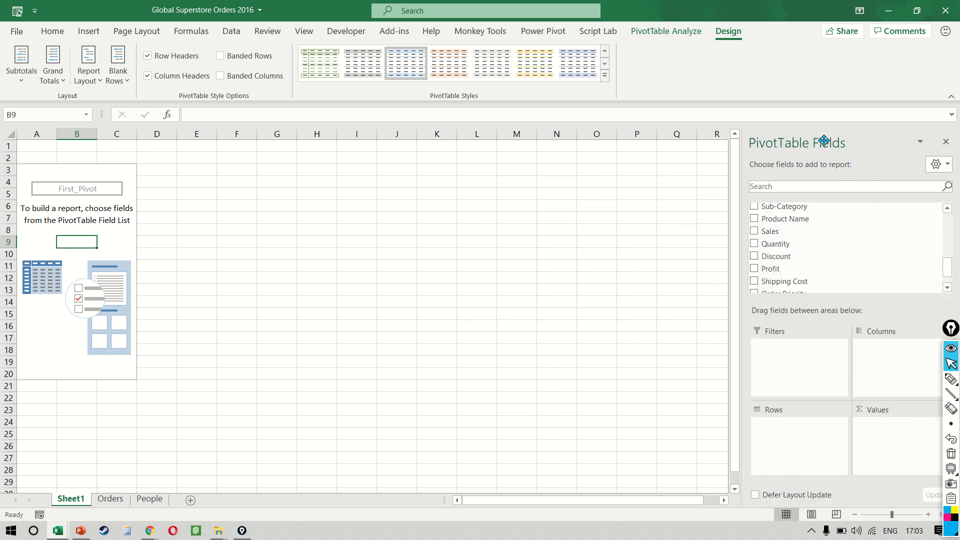
pyautogui.moveTo(824, 141); pyautogui.dragTo(2, 215)
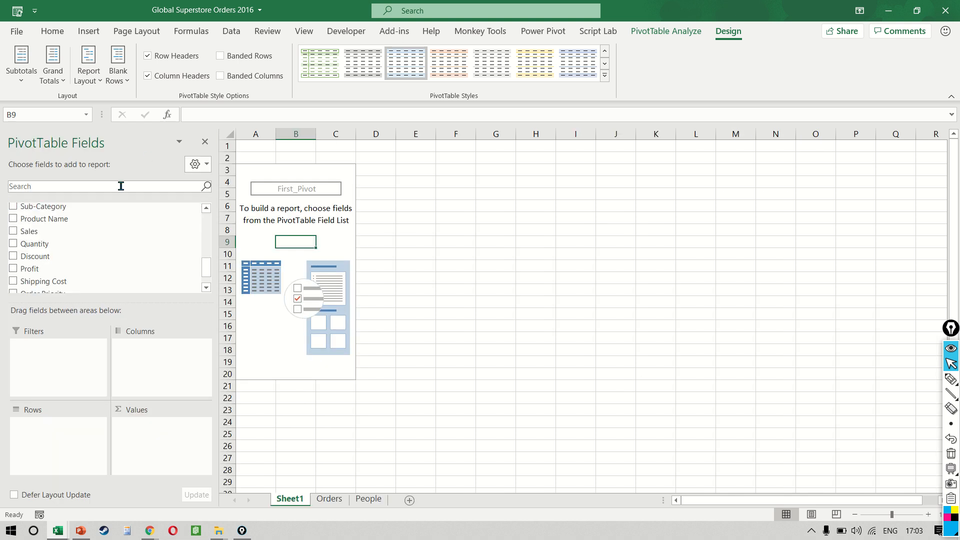
pyautogui.moveTo(79, 144); pyautogui.dragTo(387, 75)
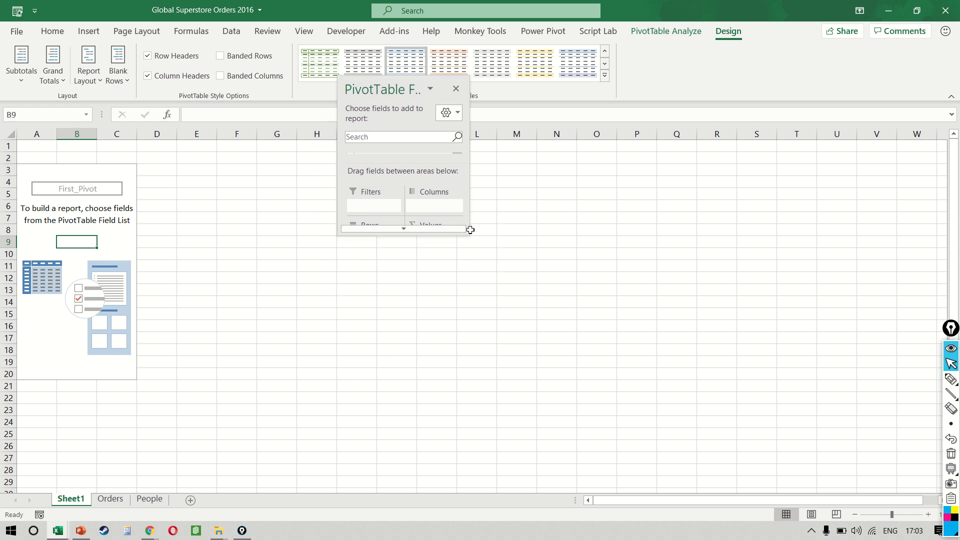
pyautogui.moveTo(467, 232); pyautogui.dragTo(654, 442)
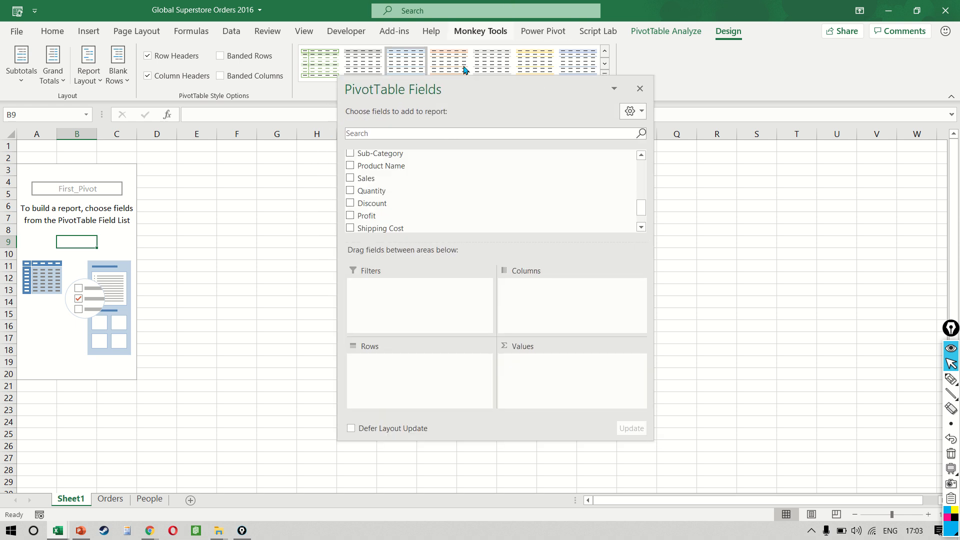
pyautogui.moveTo(460, 86); pyautogui.dragTo(949, 145)
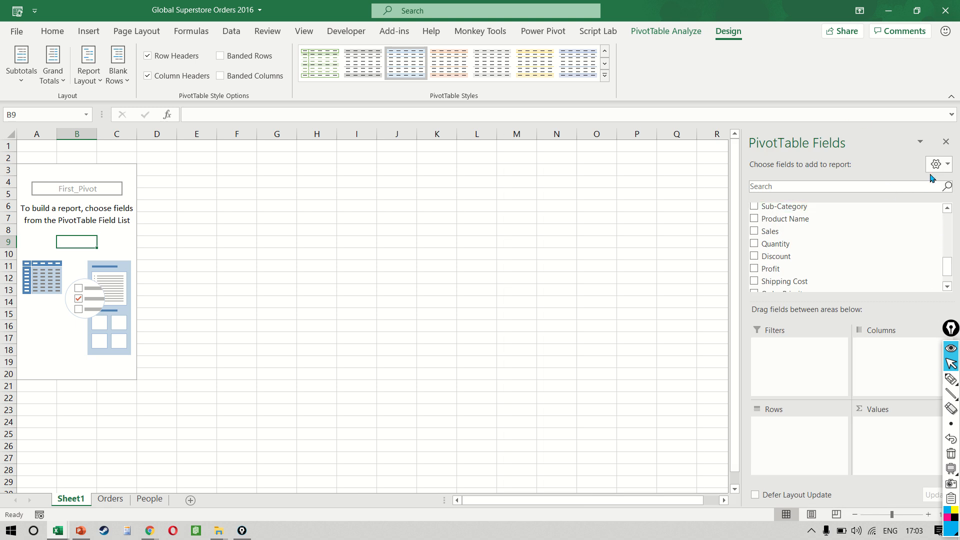
# Step: Sort the PivotTable field list A to Z instead of data source order
pyautogui.click(948, 167)
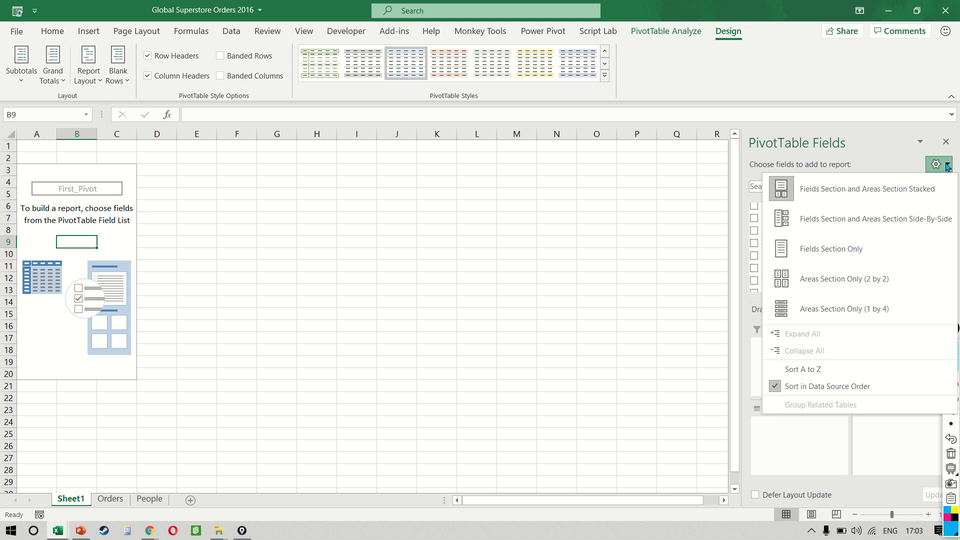
pyautogui.click(827, 386)
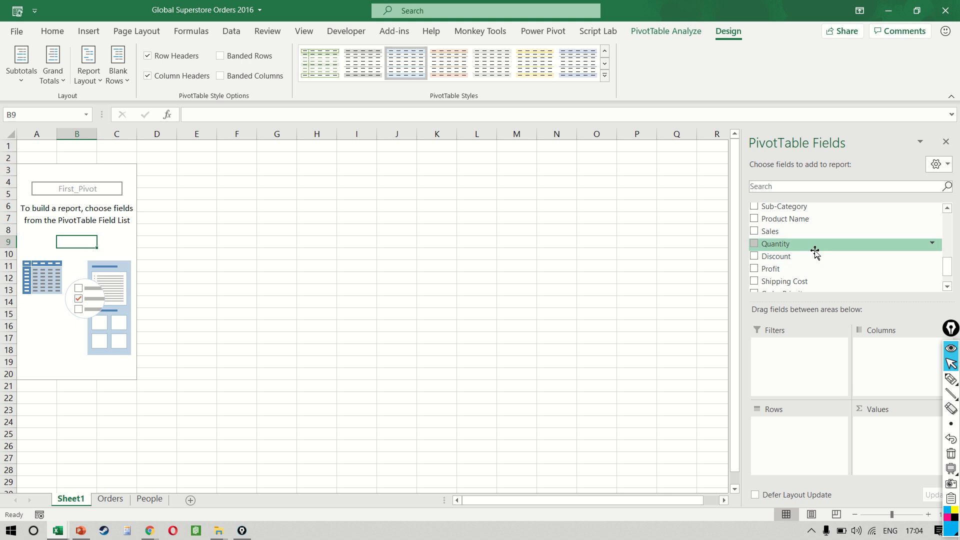
pyautogui.scroll(5, 795, 235)
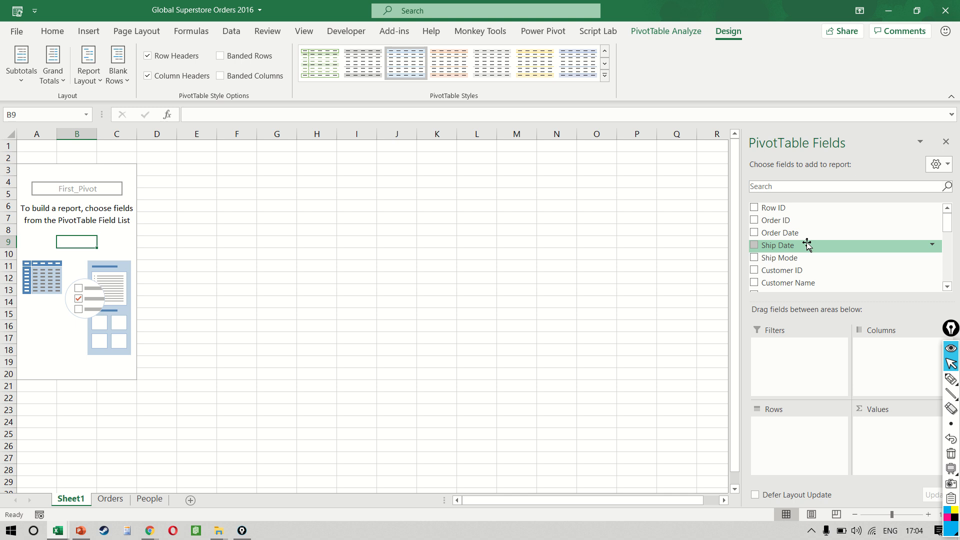
pyautogui.click(947, 168)
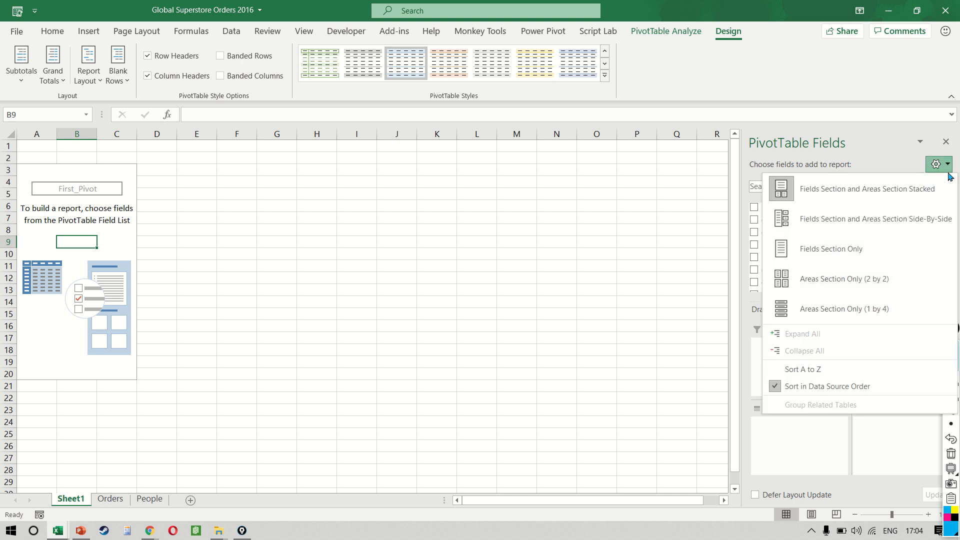
pyautogui.click(831, 372)
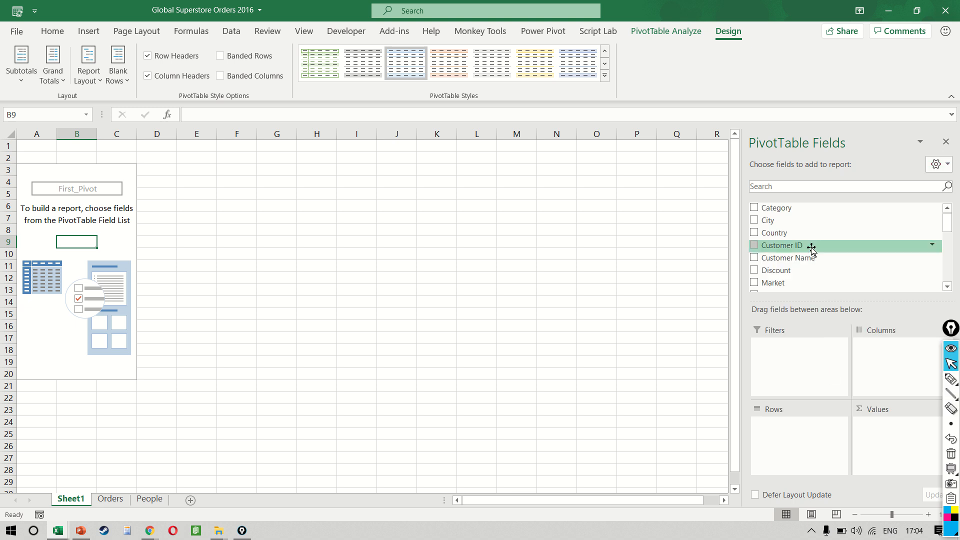
# Step: Search the field list for segmen and clear the search box
pyautogui.scroll(-6, 811, 249)
pyautogui.scroll(6, 811, 250)
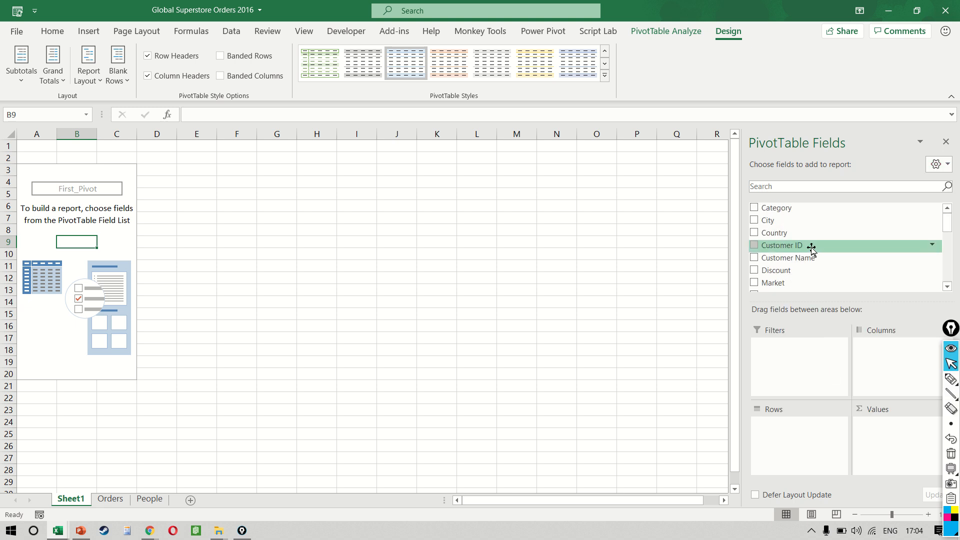
pyautogui.click(828, 184)
pyautogui.write('segmen')
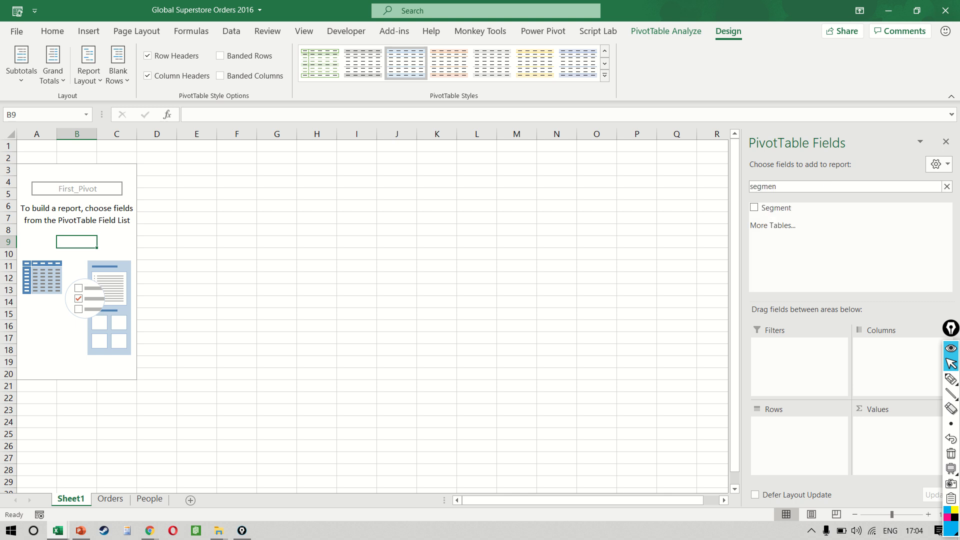
pyautogui.press('BackSpace')
pyautogui.press('BackSpace')
pyautogui.press('BackSpace')
pyautogui.press('BackSpace')
pyautogui.press('BackSpace')
pyautogui.press('BackSpace')
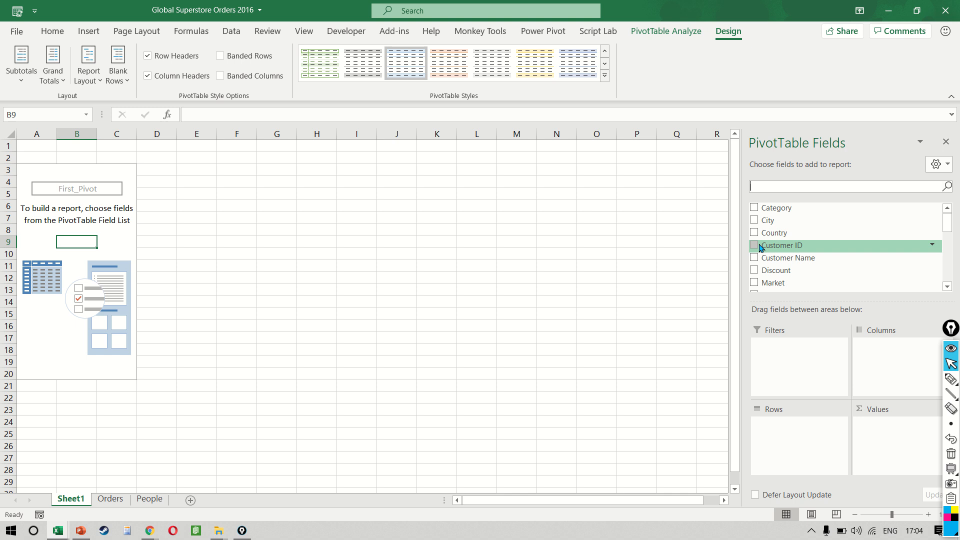
# Step: Drag Sub-Category into the Rows area, then drag it back out to remove it
pyautogui.scroll(-6, 762, 245)
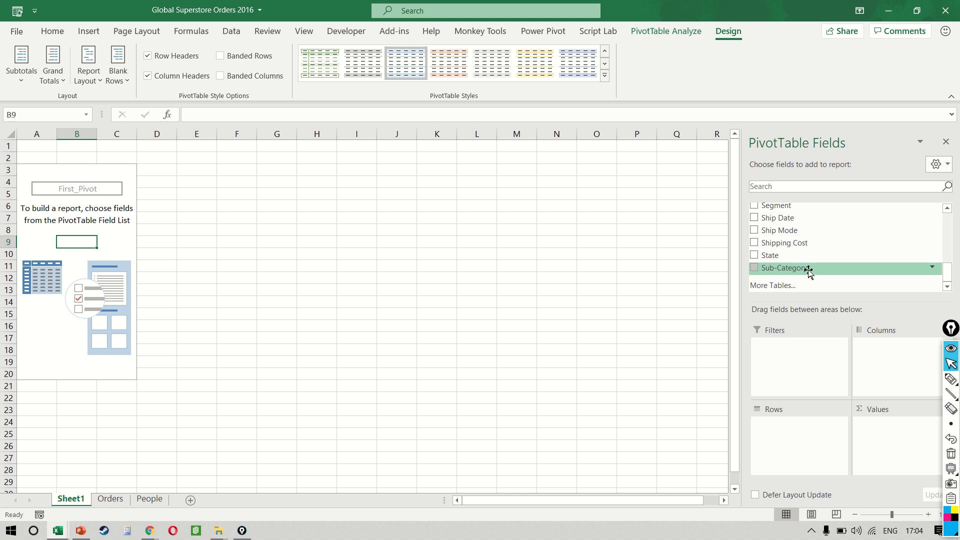
pyautogui.moveTo(808, 270); pyautogui.dragTo(795, 447)
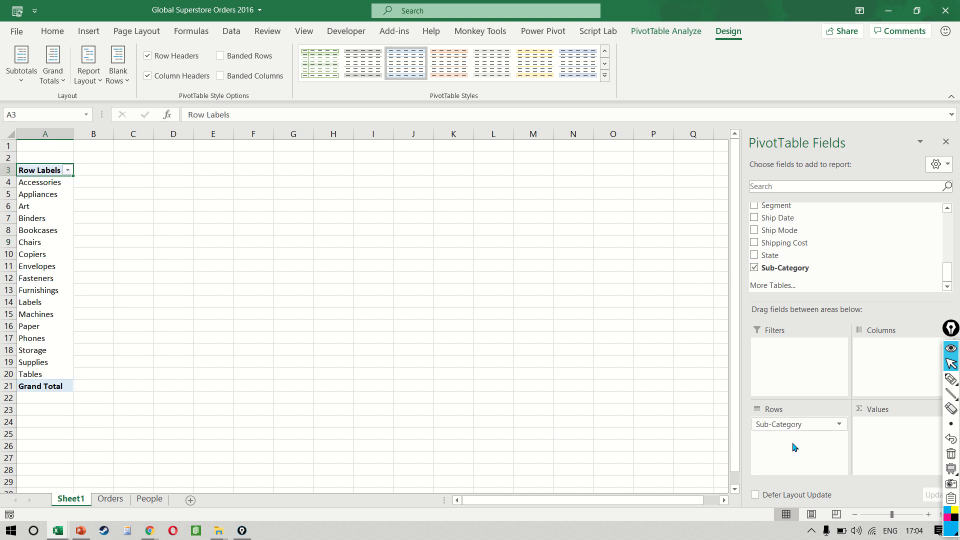
pyautogui.click(794, 427)
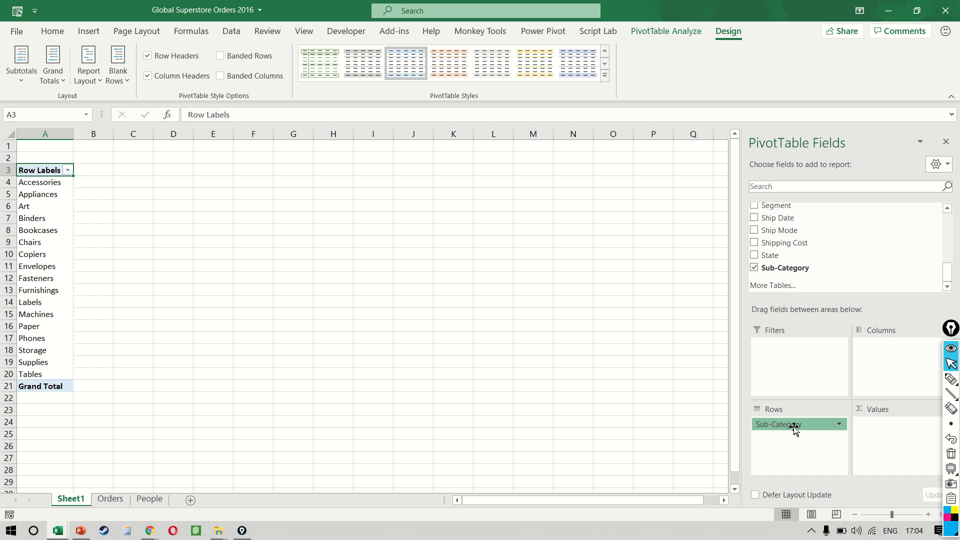
pyautogui.moveTo(795, 428); pyautogui.dragTo(627, 380)
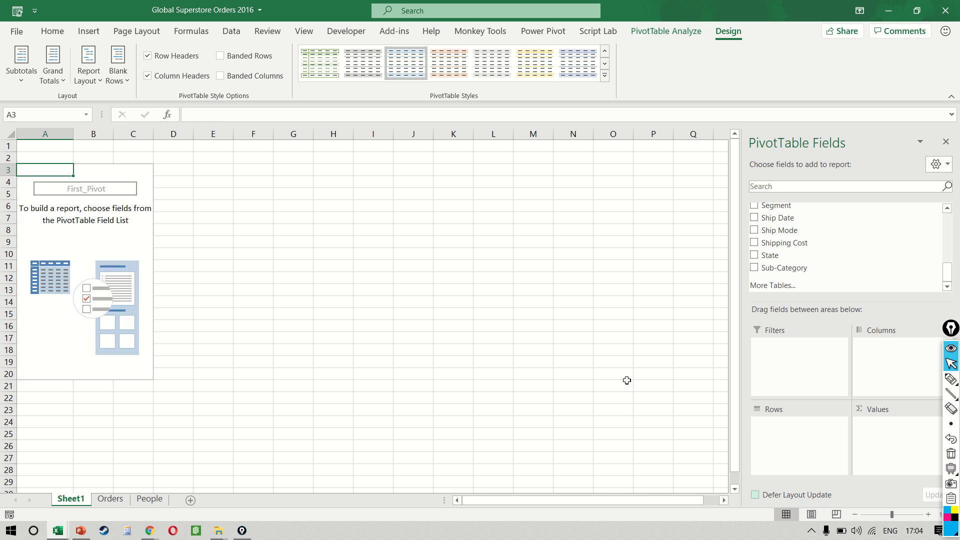
# Step: Add Sub-Category to Row Labels from its field menu, then remove the field from Rows
pyautogui.rightClick(812, 270)
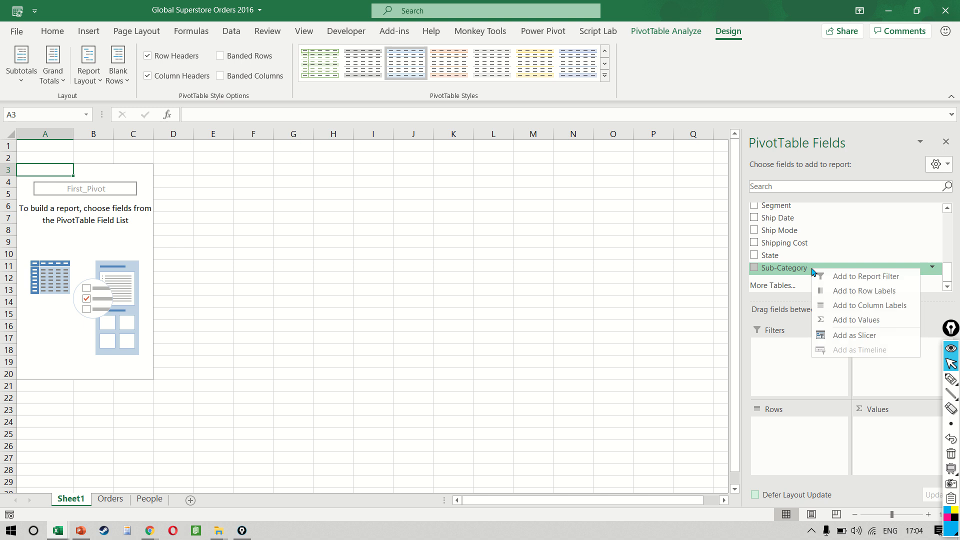
pyautogui.click(857, 293)
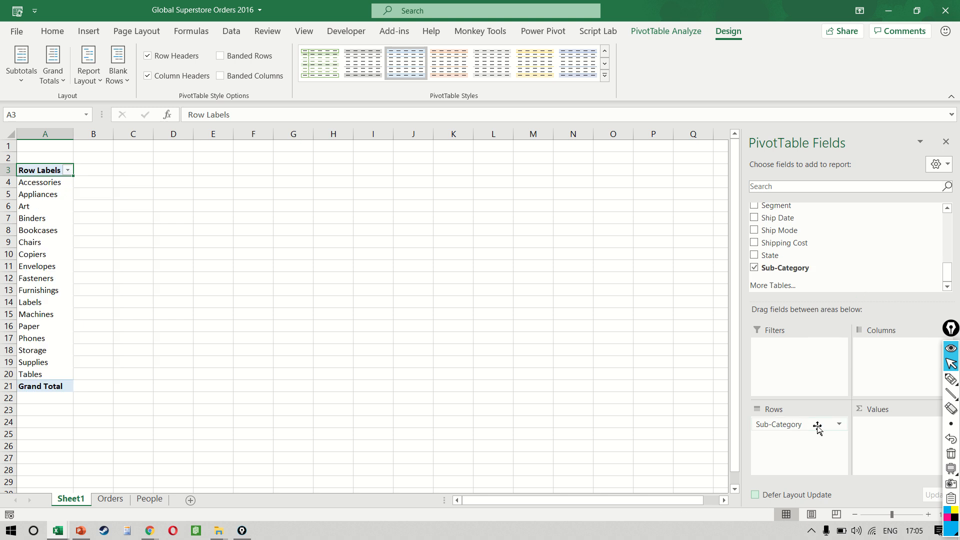
pyautogui.click(839, 424)
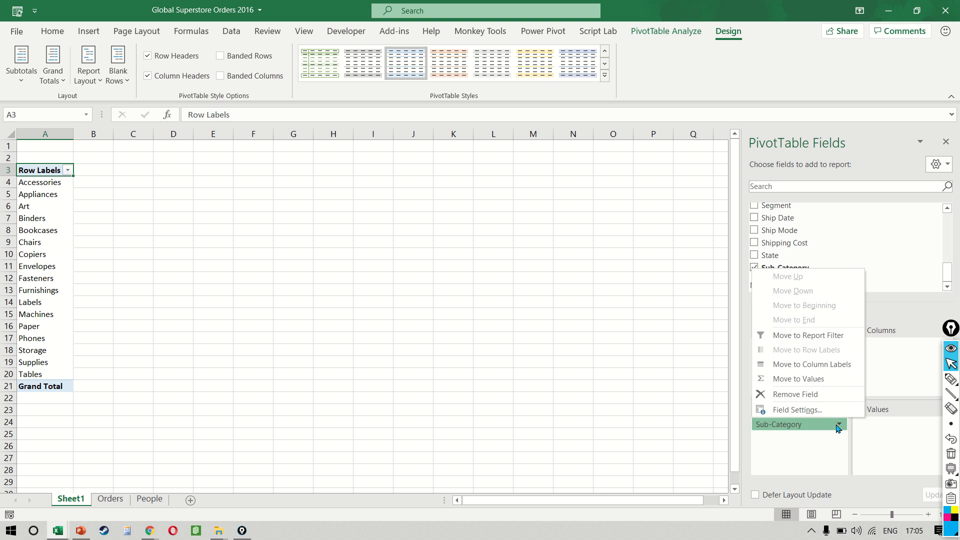
pyautogui.click(828, 397)
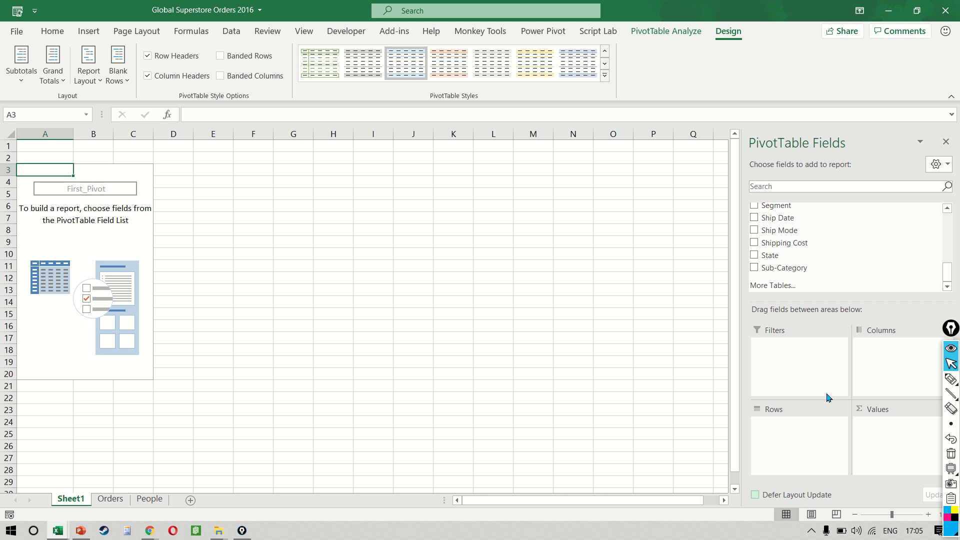
# Step: Tick the Sub-Category field to add it to Rows, then drag it out of Rows to remove it
pyautogui.click(753, 269)
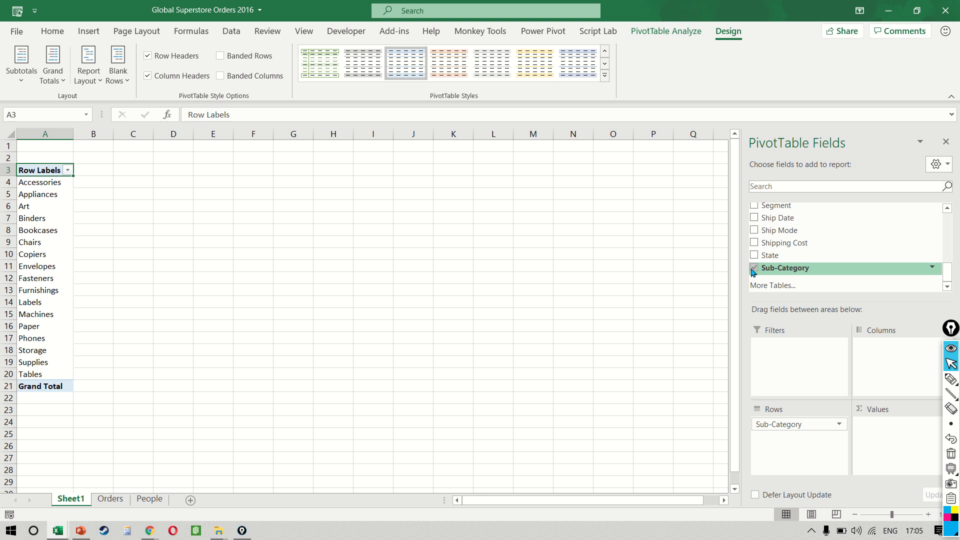
pyautogui.click(753, 271)
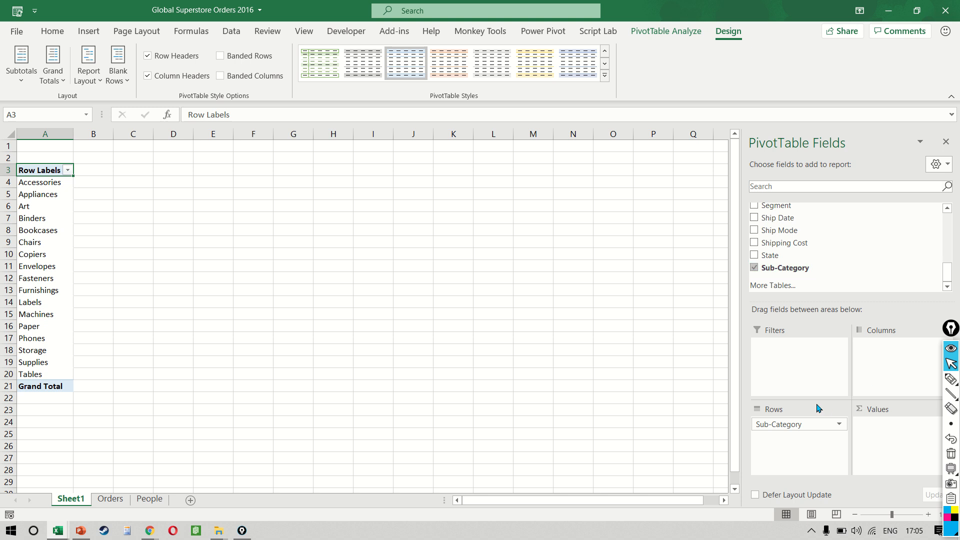
pyautogui.moveTo(802, 424); pyautogui.dragTo(639, 345)
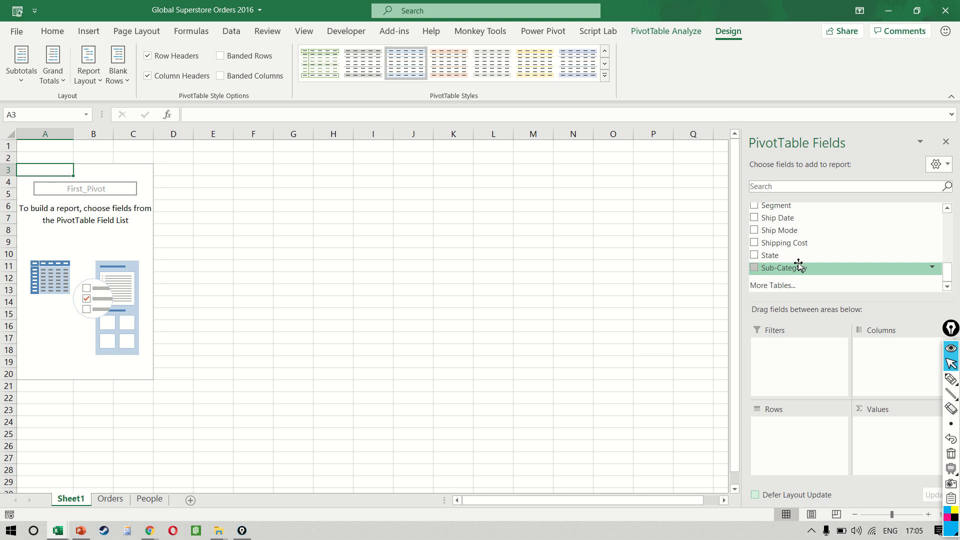
# Step: Place Sub-Category in the Rows area and widen column A to fit the sub-category labels
pyautogui.moveTo(808, 268); pyautogui.dragTo(819, 444)
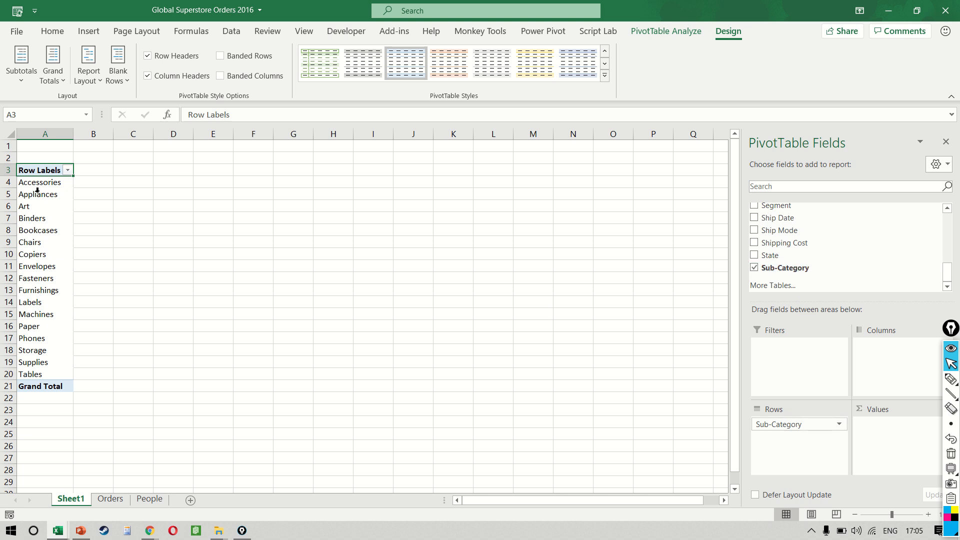
pyautogui.moveTo(53, 187); pyautogui.dragTo(58, 376)
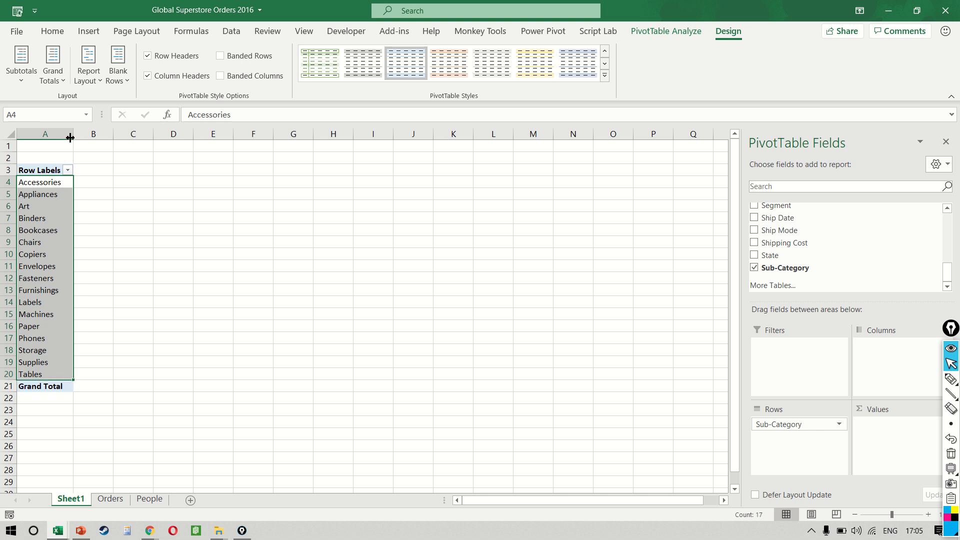
pyautogui.moveTo(73, 133); pyautogui.dragTo(140, 129)
pyautogui.click(104, 234)
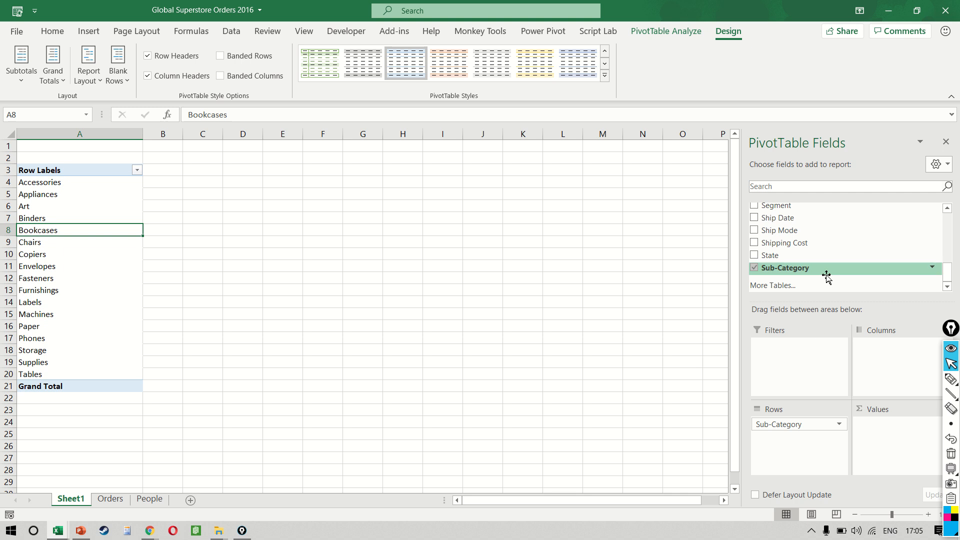
# Step: Search the field list for sale and add the Sales field to the Values area
pyautogui.click(832, 187)
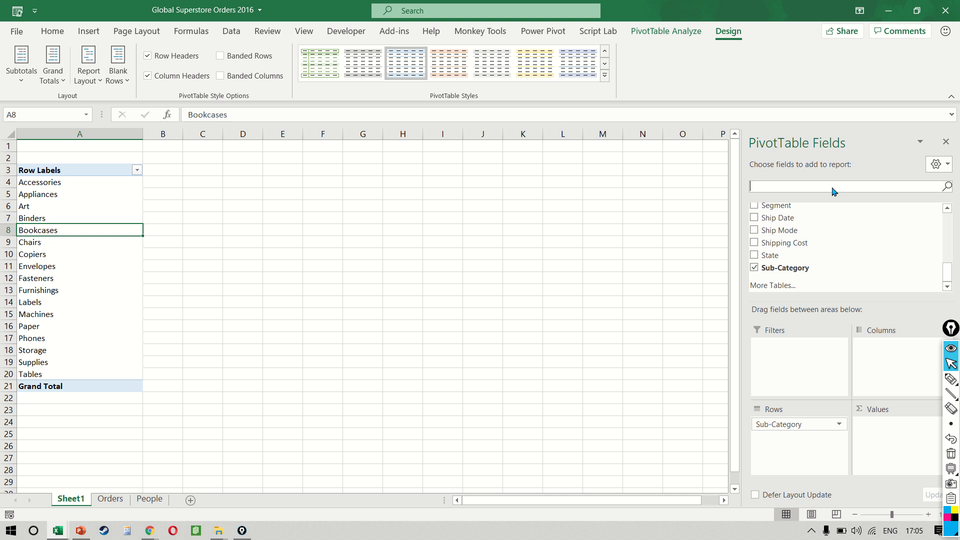
pyautogui.write('sale')
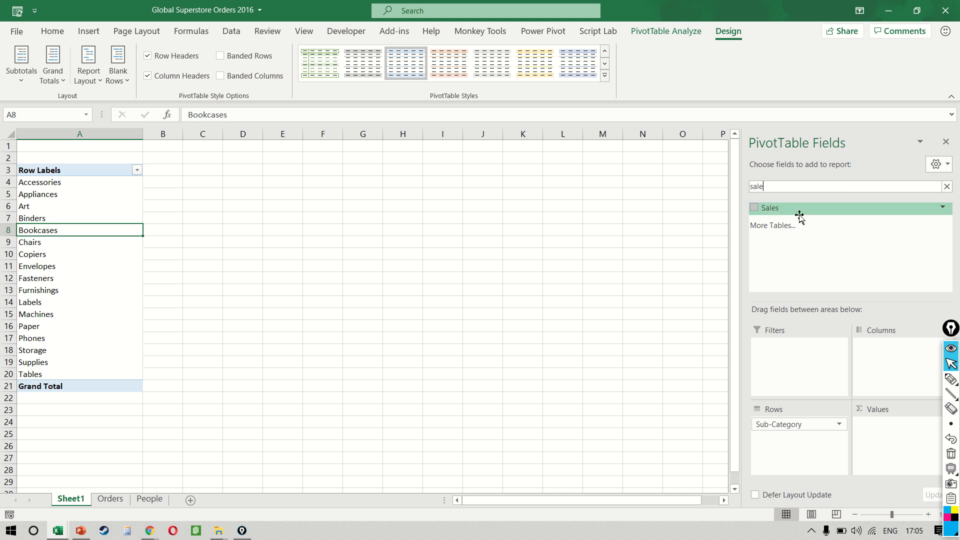
pyautogui.moveTo(797, 212); pyautogui.dragTo(895, 435)
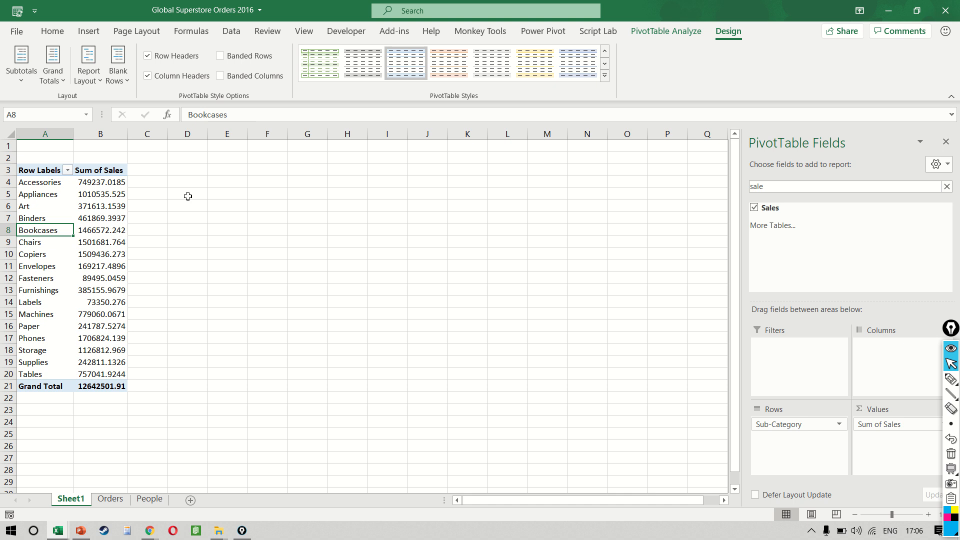
# Step: Select the Sum of Sales values including the grand total and decrease them to zero decimal places
pyautogui.moveTo(78, 215)
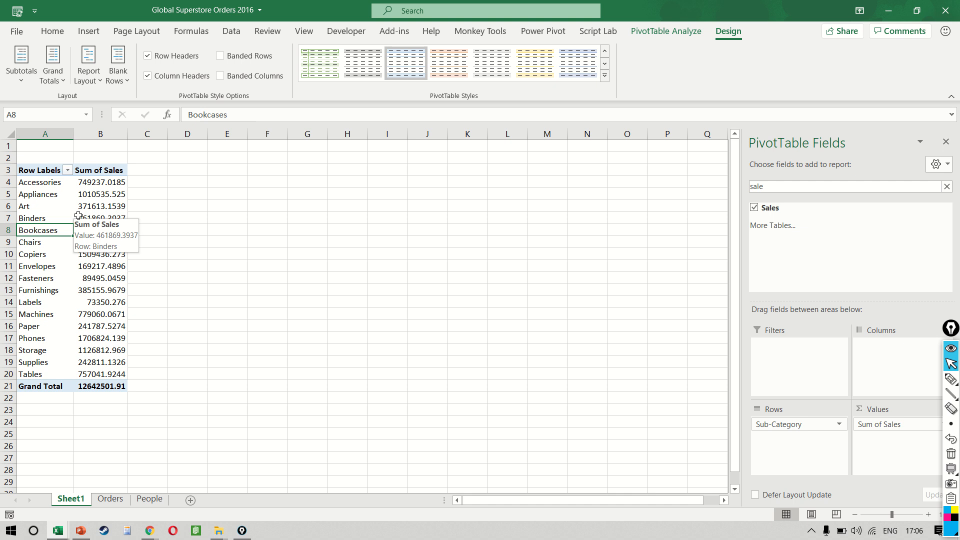
pyautogui.press('Right')
pyautogui.press('Up')
pyautogui.press('Up')
pyautogui.press('Up')
pyautogui.press('Up')
pyautogui.hotkey('ctrl', 'shift', 'Down')
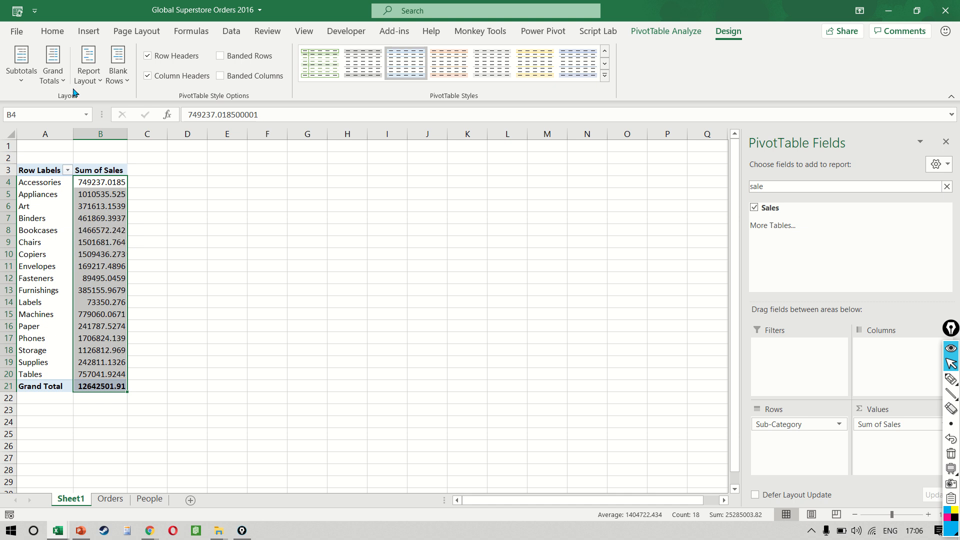
pyautogui.click(53, 31)
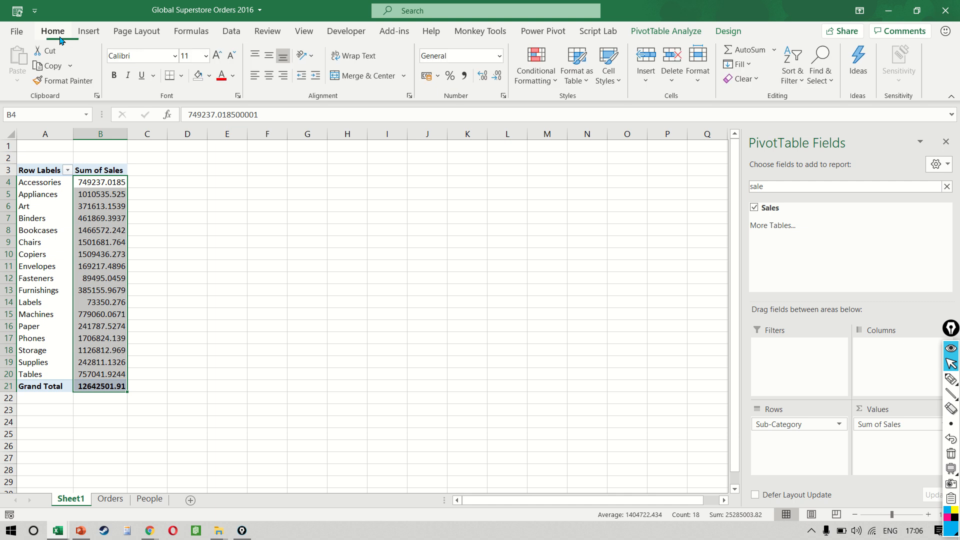
pyautogui.click(497, 77)
pyautogui.click(498, 77)
pyautogui.click(498, 77)
pyautogui.click(498, 77)
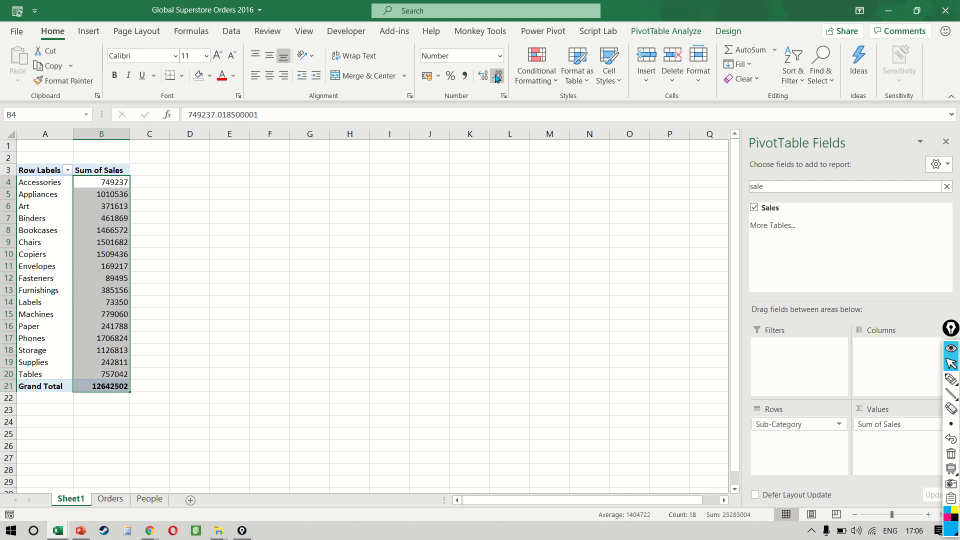
pyautogui.click(268, 238)
pyautogui.click(118, 244)
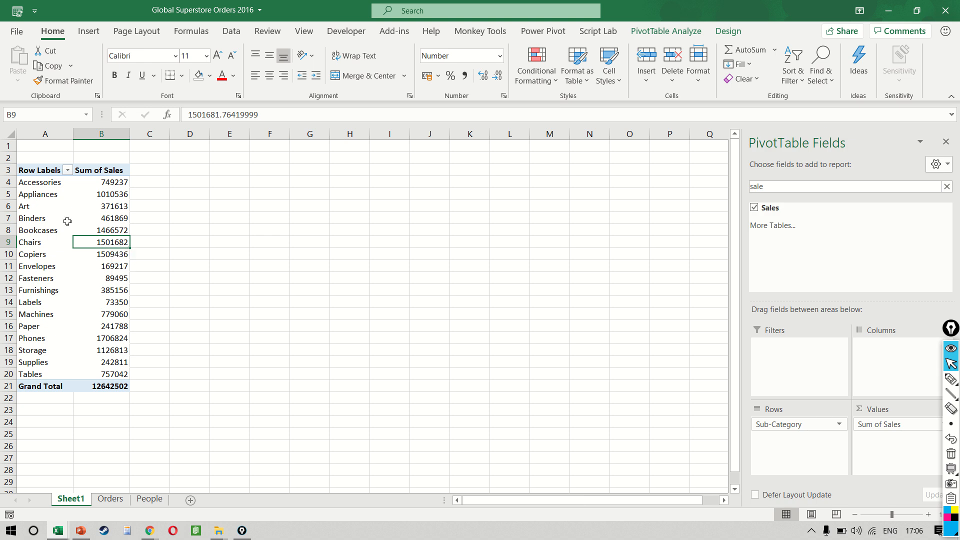
# Step: Widen the Sum of Sales column B of the PivotTable
pyautogui.click(42, 182)
pyautogui.moveTo(43, 251); pyautogui.dragTo(49, 366)
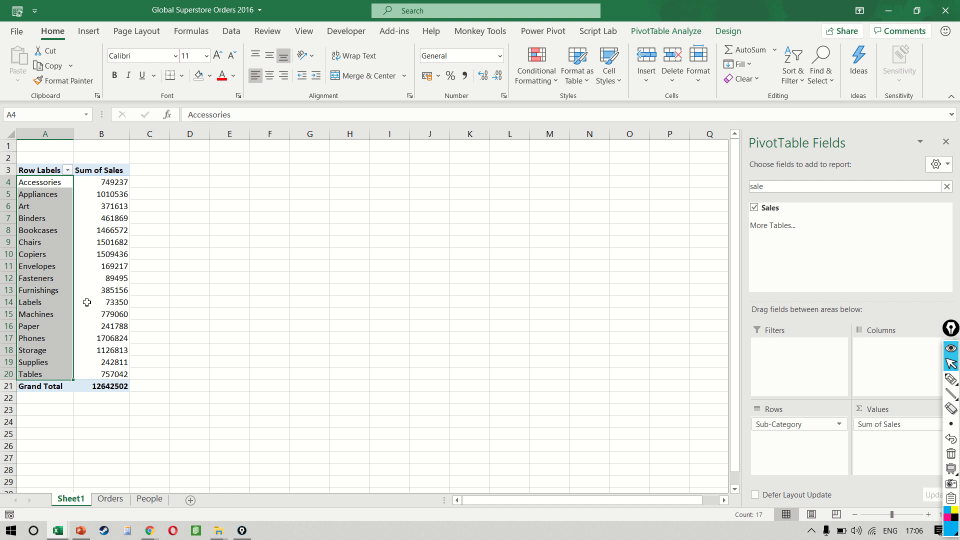
pyautogui.click(113, 185)
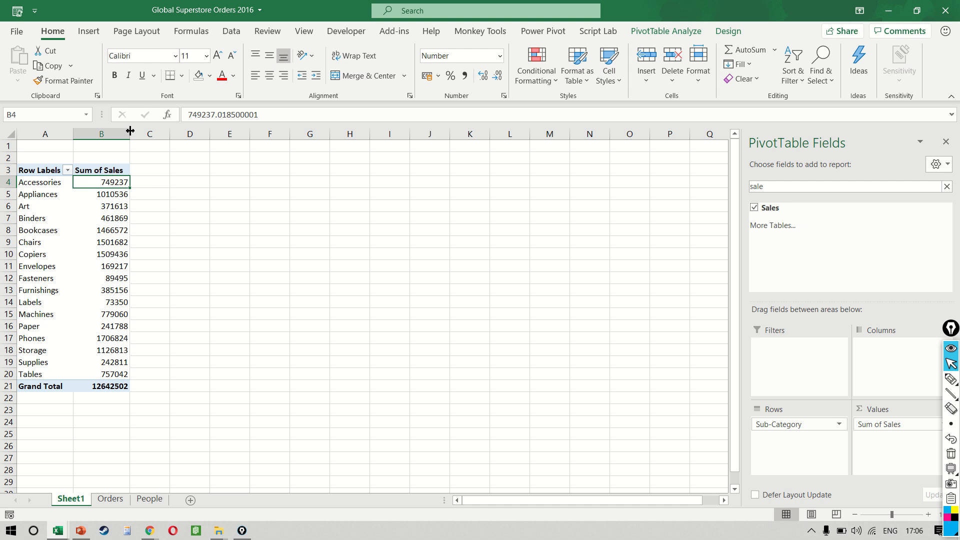
pyautogui.moveTo(129, 134); pyautogui.dragTo(194, 134)
pyautogui.click(180, 218)
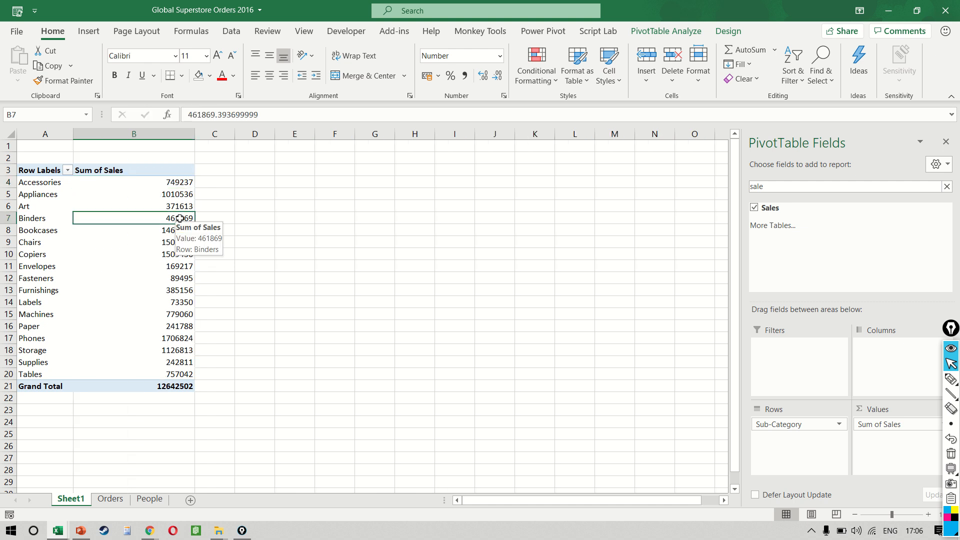
# Step: Apply a medium orange PivotTable style to the table
pyautogui.click(728, 31)
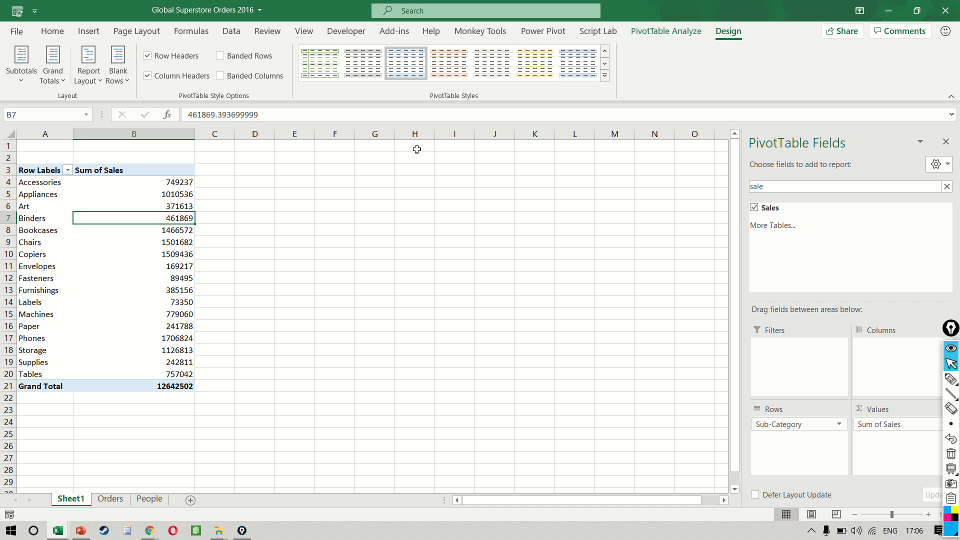
pyautogui.click(605, 75)
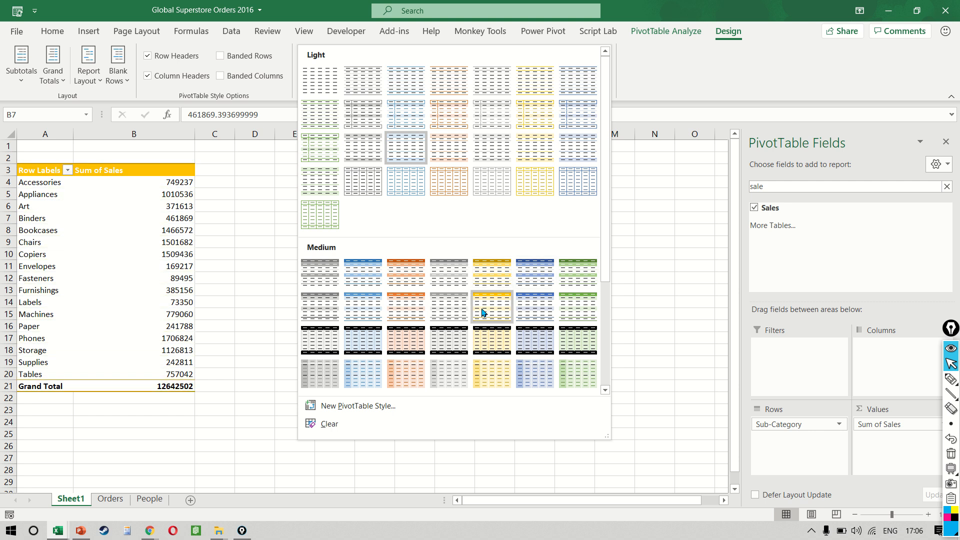
pyautogui.click(399, 276)
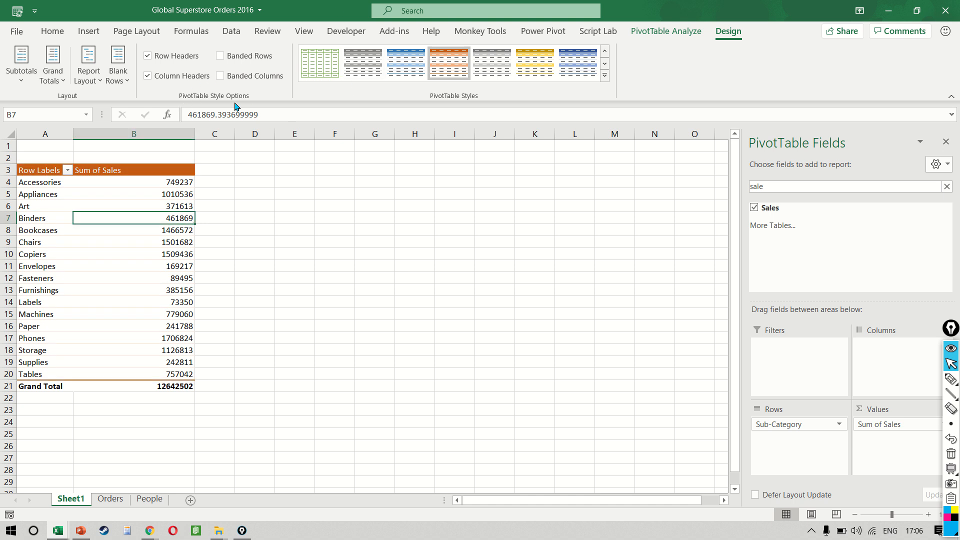
# Step: Turn on banded rows and switch the PivotTable to a light blue-grey style
pyautogui.click(233, 60)
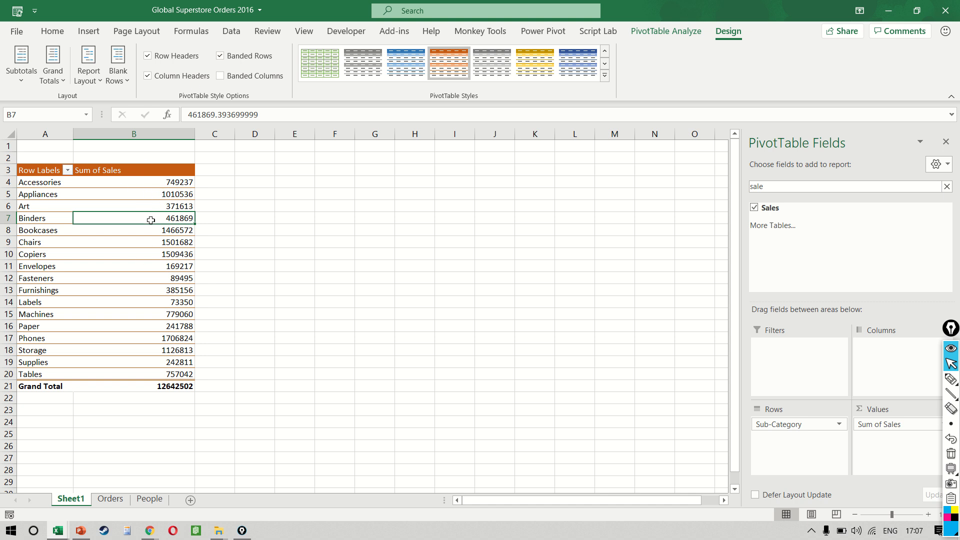
pyautogui.click(604, 75)
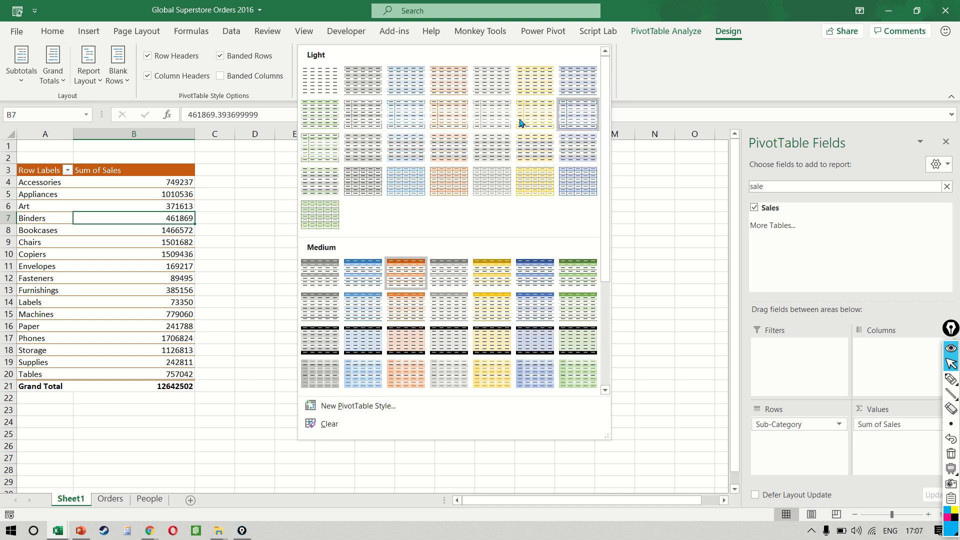
pyautogui.click(398, 80)
pyautogui.click(140, 202)
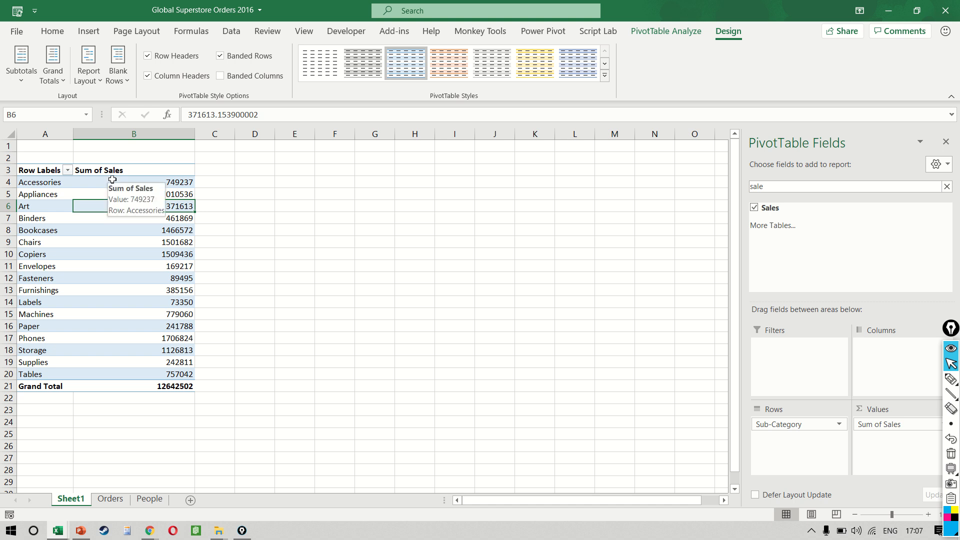
# Step: Toggle the row and column header style options off and back on
pyautogui.moveTo(173, 273)
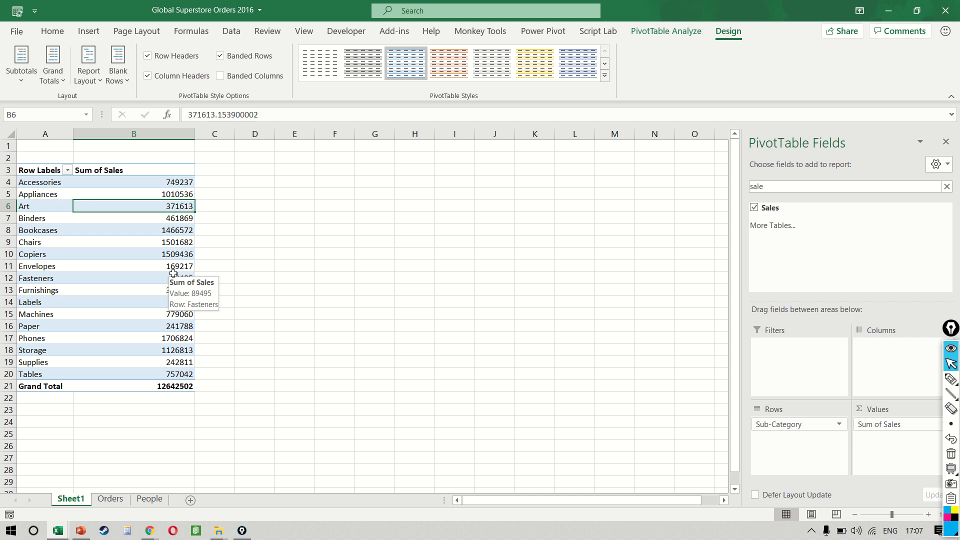
pyautogui.click(147, 57)
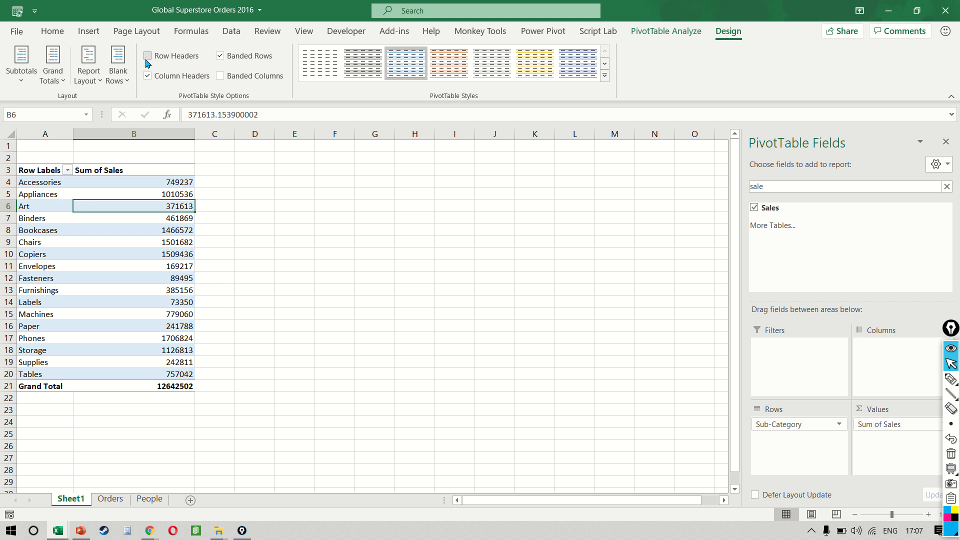
pyautogui.click(147, 76)
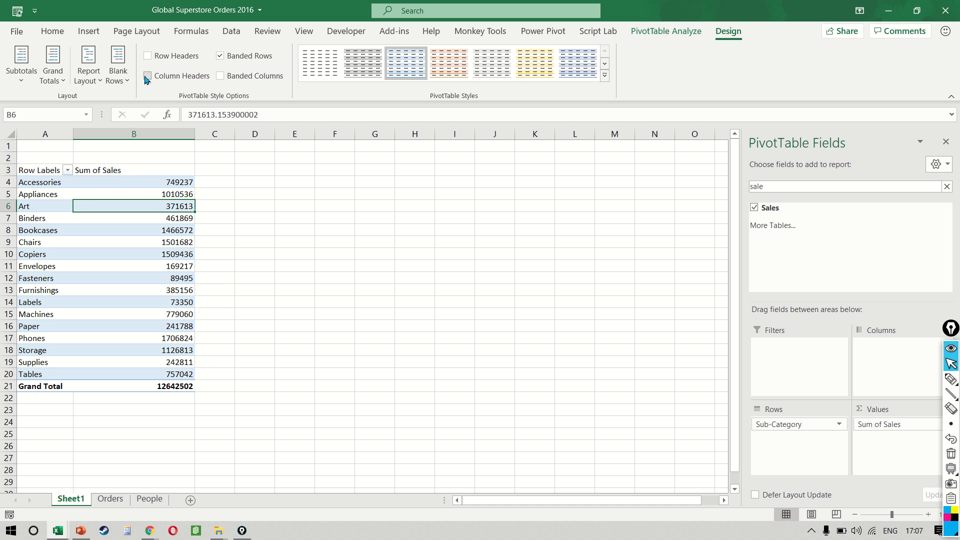
pyautogui.click(147, 77)
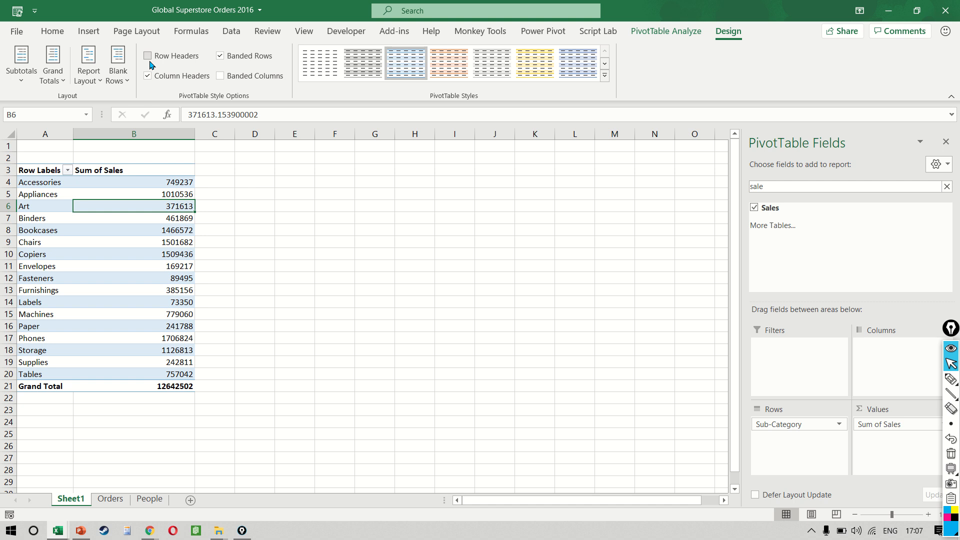
pyautogui.click(148, 56)
pyautogui.click(147, 56)
pyautogui.click(147, 56)
pyautogui.click(157, 352)
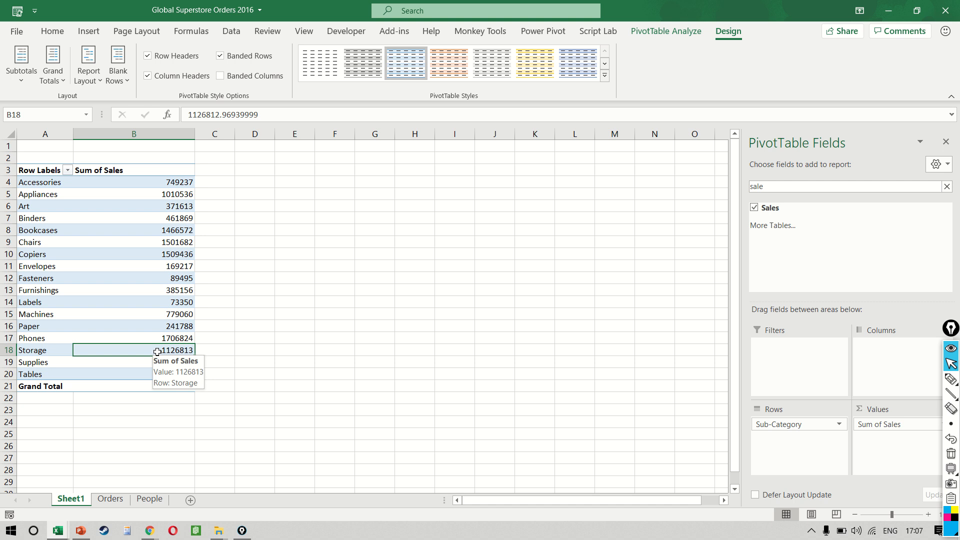
# Step: Search the field list for ca and add the Category field to the Columns area
pyautogui.click(774, 188)
pyautogui.hotkey('ctrl', 'a')
pyautogui.write('ca')
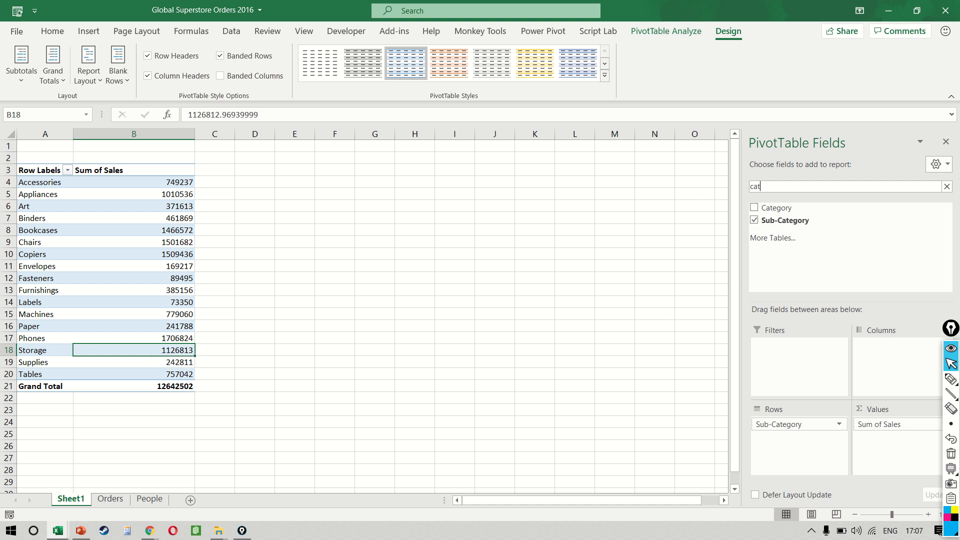
pyautogui.moveTo(847, 210); pyautogui.dragTo(896, 369)
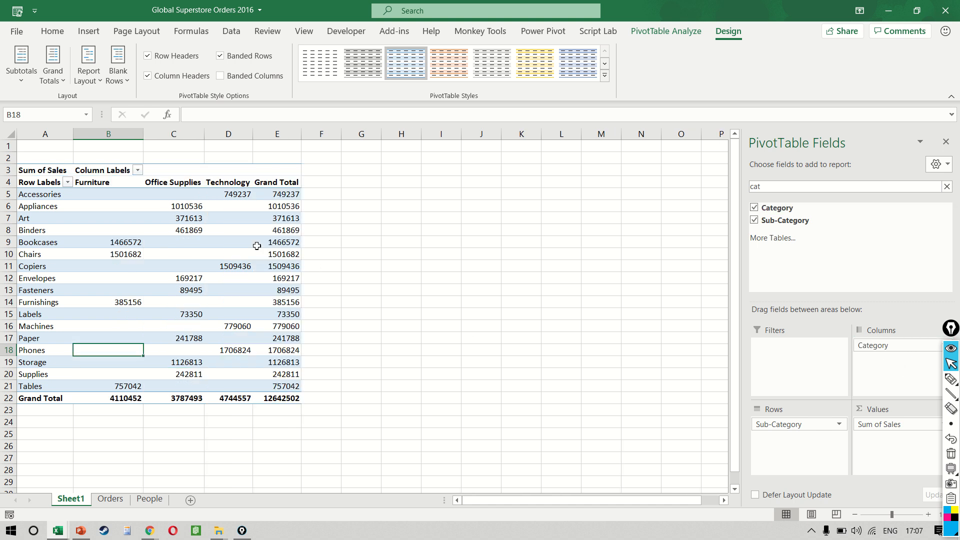
# Step: Set the width of the category columns B to E to 15
pyautogui.moveTo(251, 245)
pyautogui.click(117, 181)
pyautogui.hotkey('shift', 'Right')
pyautogui.hotkey('shift', 'Right')
pyautogui.hotkey('shift', 'Right')
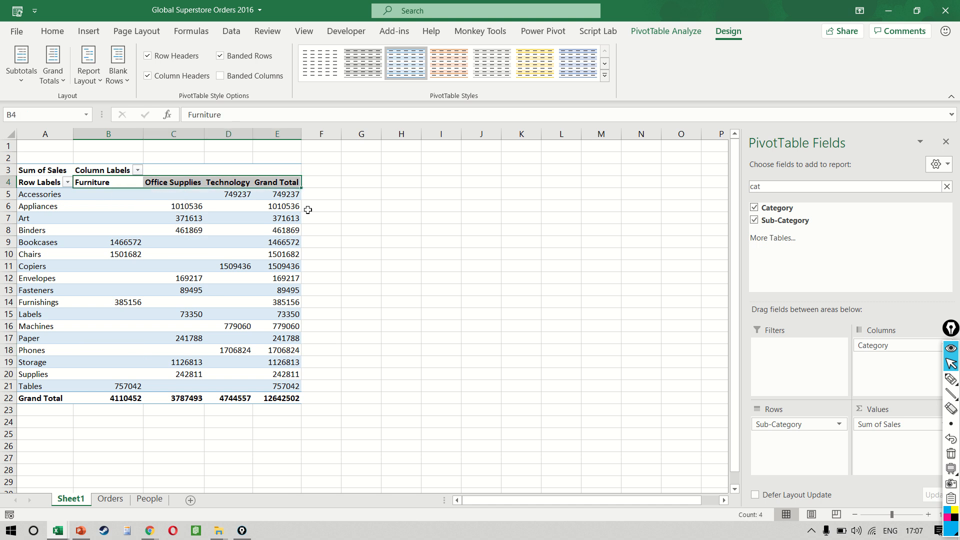
pyautogui.click(52, 31)
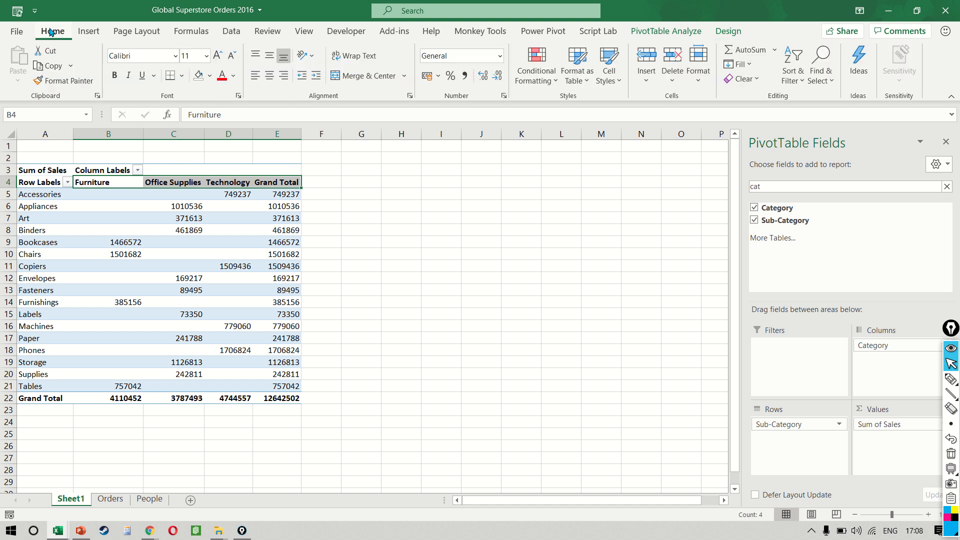
pyautogui.click(698, 75)
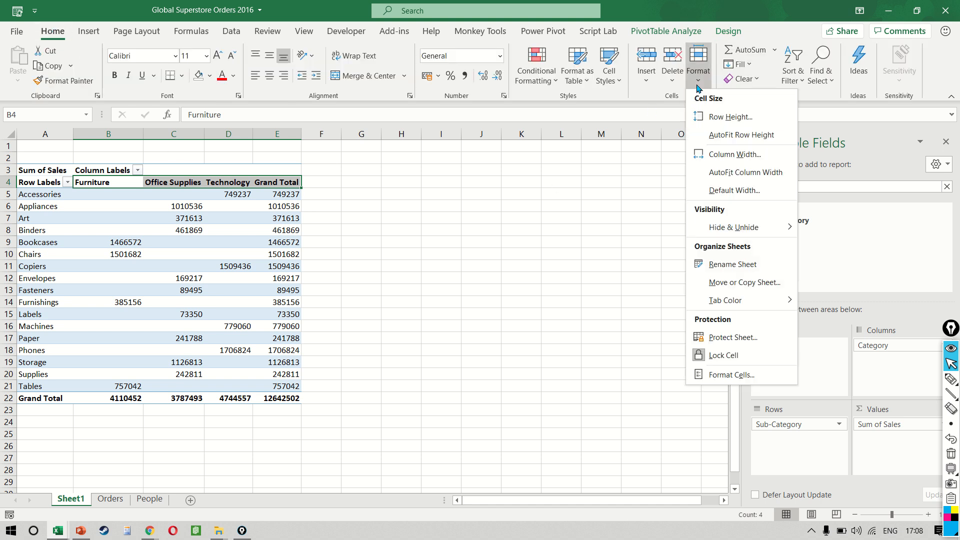
pyautogui.click(736, 156)
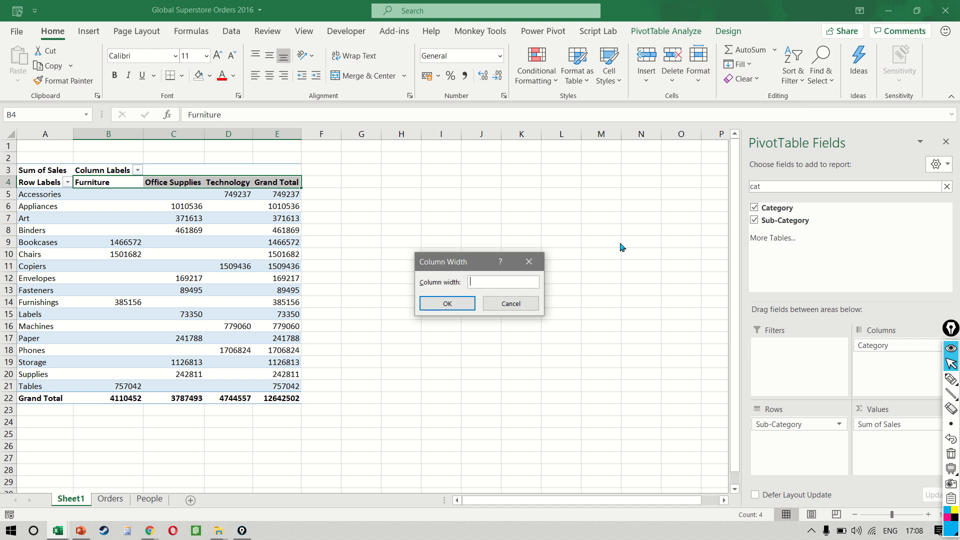
pyautogui.write('15')
pyautogui.press('Return')
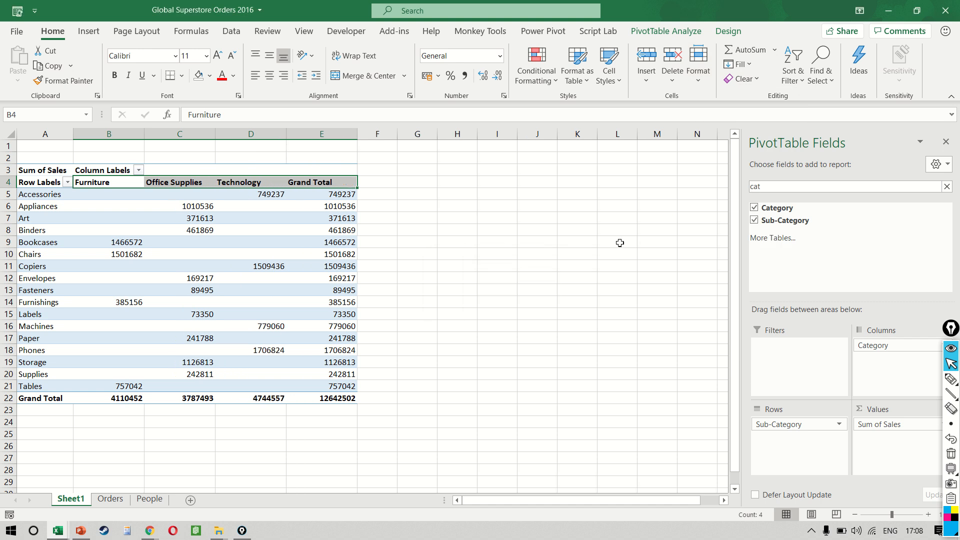
# Step: Select the whole sheet and centre all cells horizontally and vertically
pyautogui.click(461, 253)
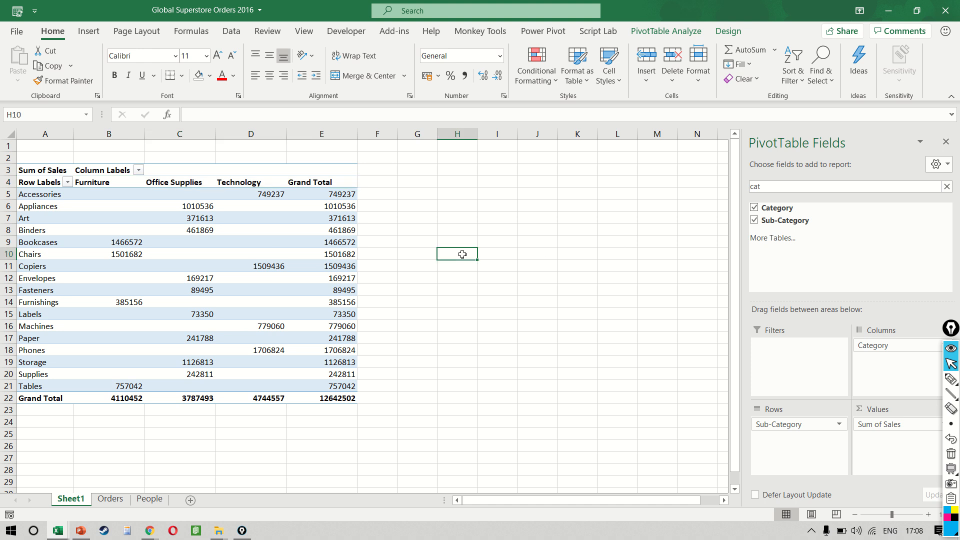
pyautogui.hotkey('ctrl', 'a')
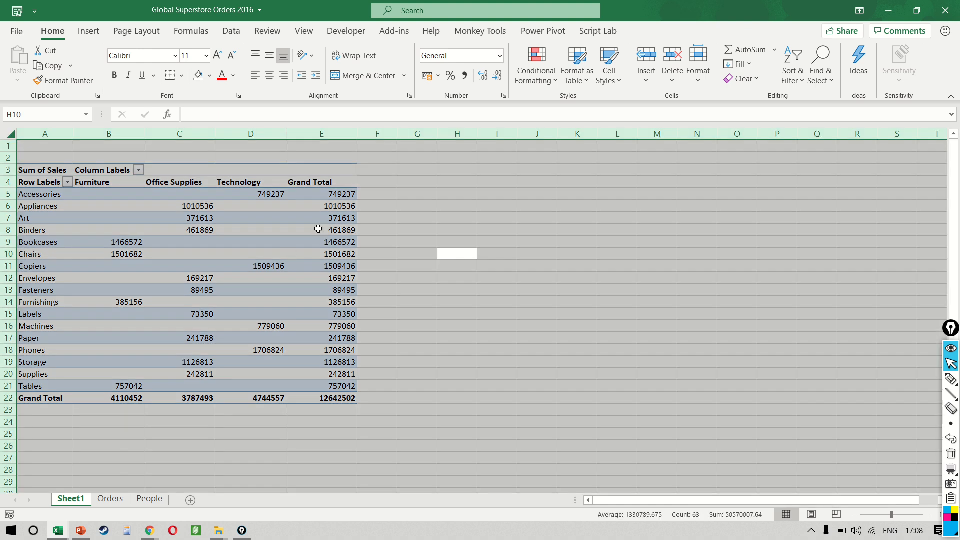
pyautogui.click(270, 56)
pyautogui.click(271, 75)
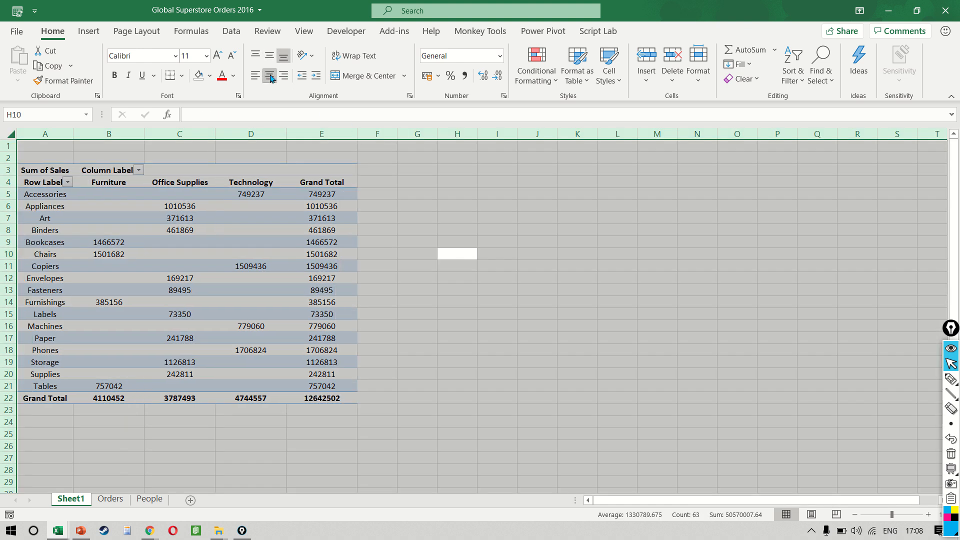
pyautogui.click(282, 213)
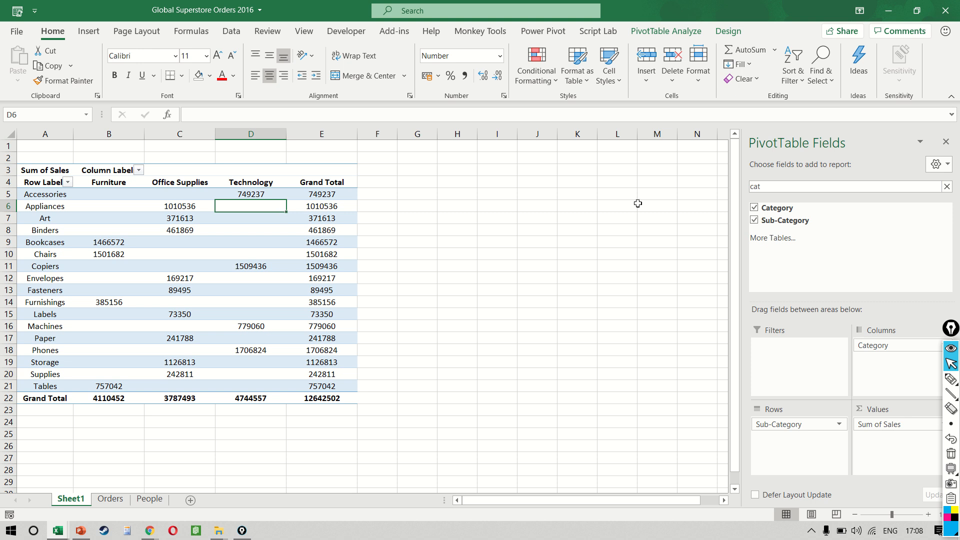
# Step: Search the field list for mar, add Market to the Filters area, then undo it
pyautogui.moveTo(775, 185); pyautogui.dragTo(694, 193)
pyautogui.write('mar')
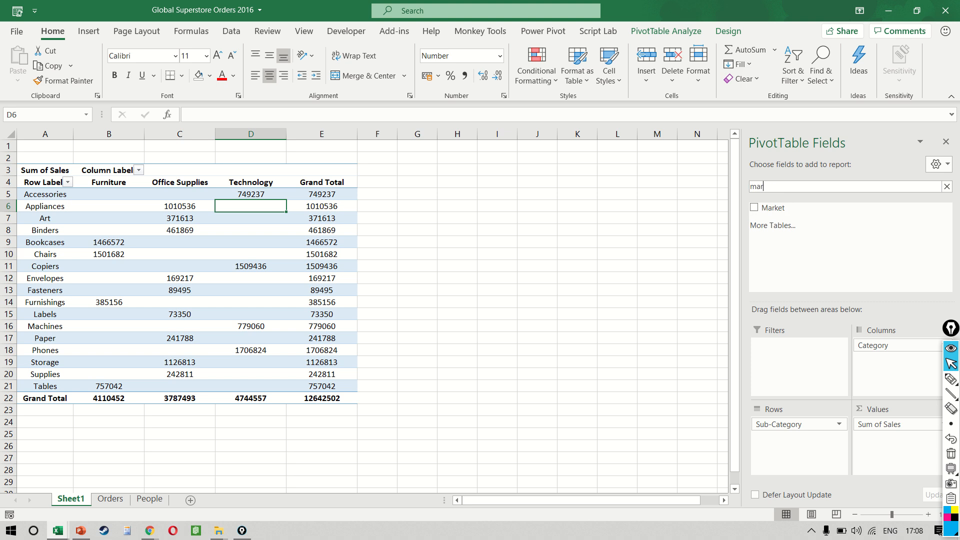
pyautogui.moveTo(770, 207); pyautogui.dragTo(785, 380)
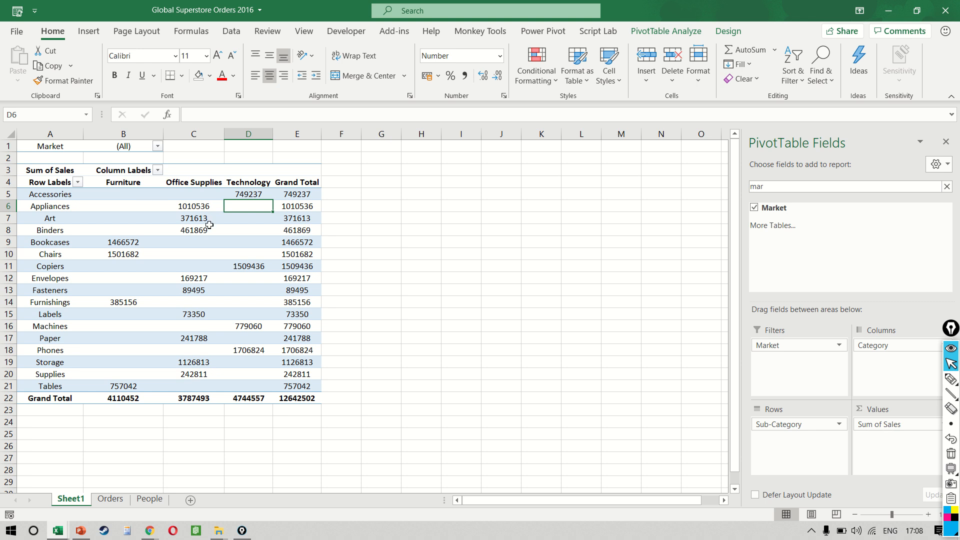
pyautogui.moveTo(138, 194)
pyautogui.moveTo(138, 194); pyautogui.dragTo(314, 356)
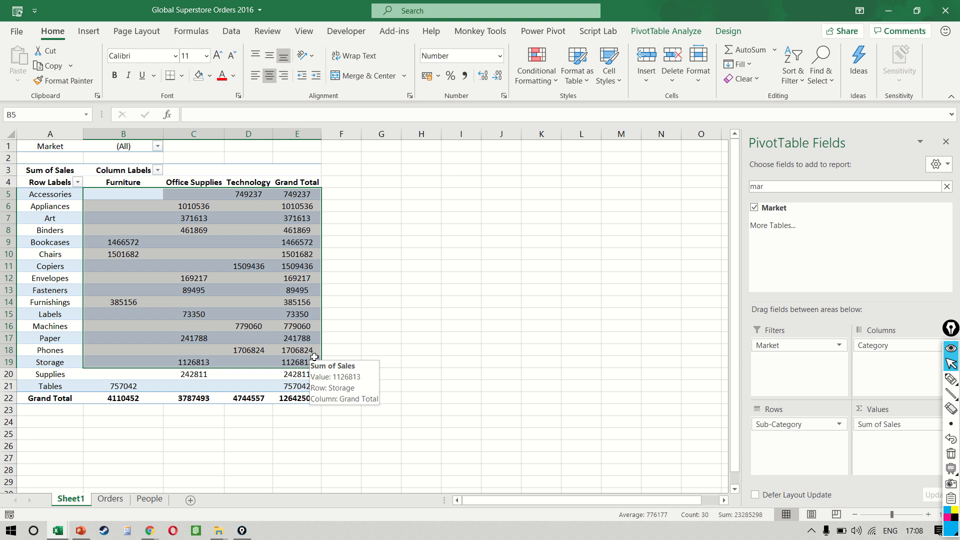
pyautogui.hotkey('ctrl', 'z')
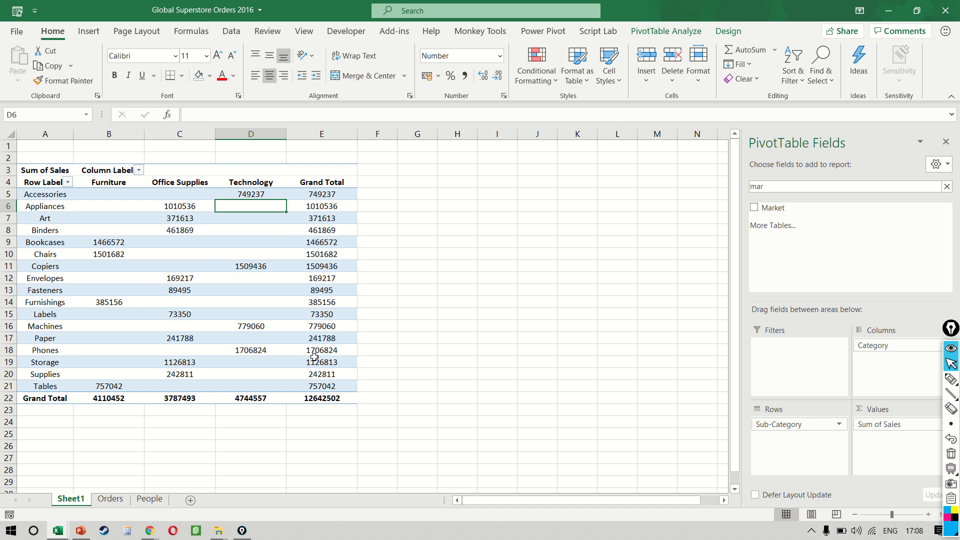
# Step: Turn off autofit column widths on update in the PivotTable options
pyautogui.rightClick(248, 206)
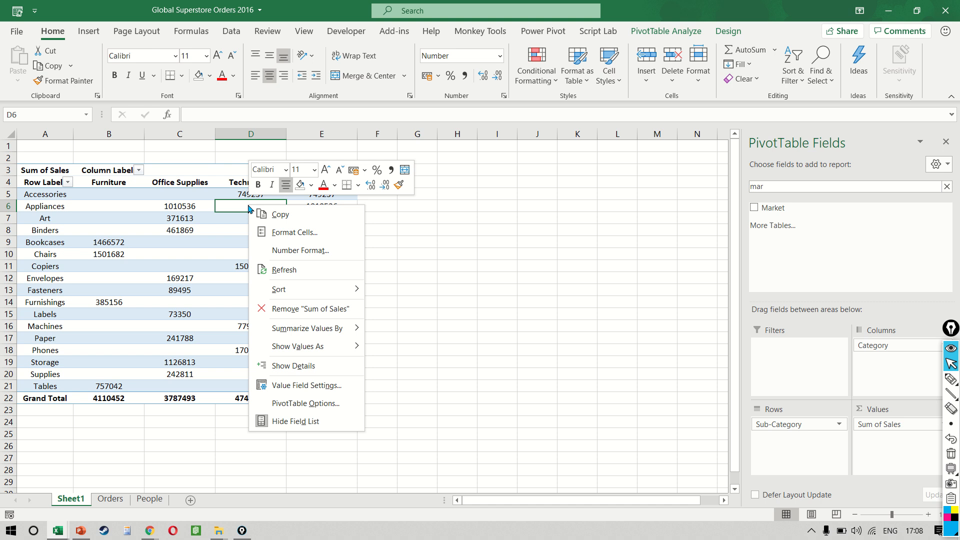
pyautogui.click(309, 406)
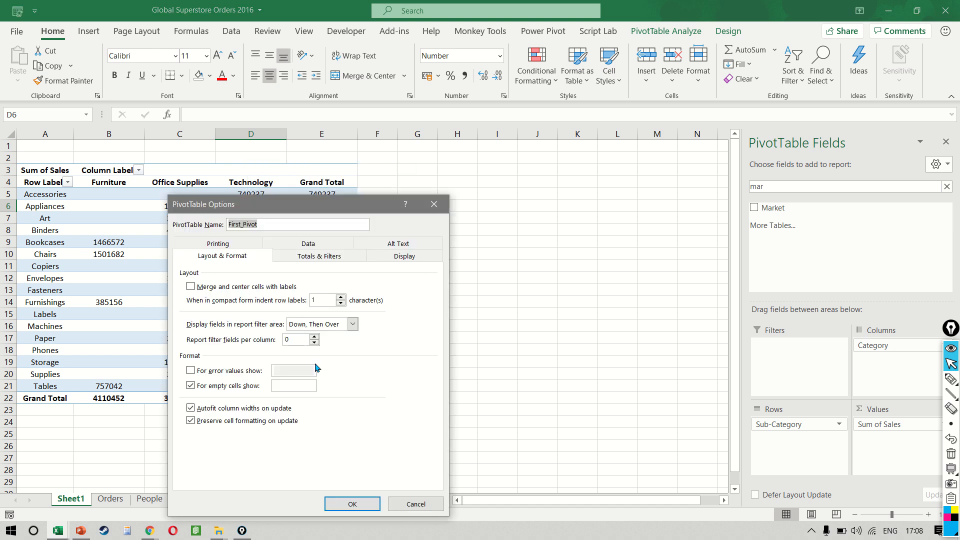
pyautogui.moveTo(377, 156); pyautogui.dragTo(567, 102)
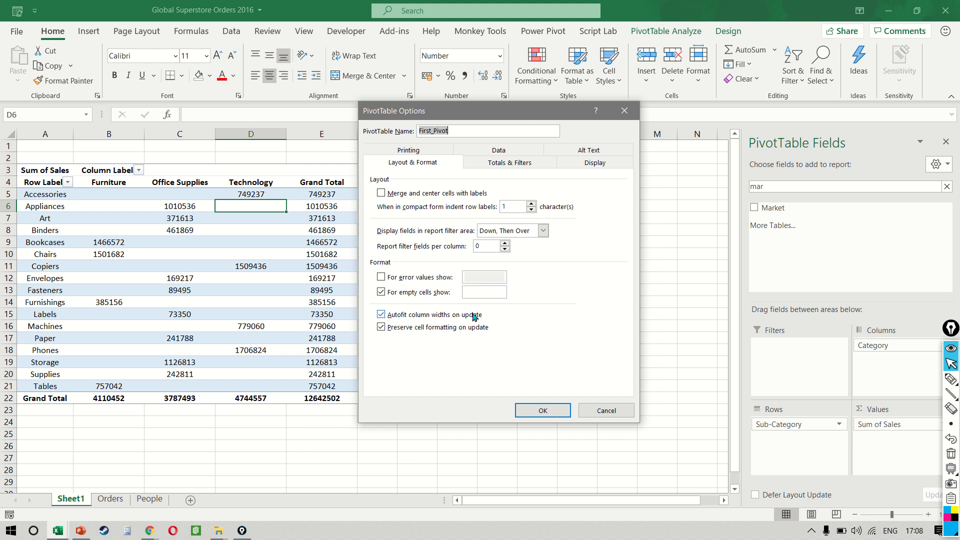
pyautogui.click(383, 317)
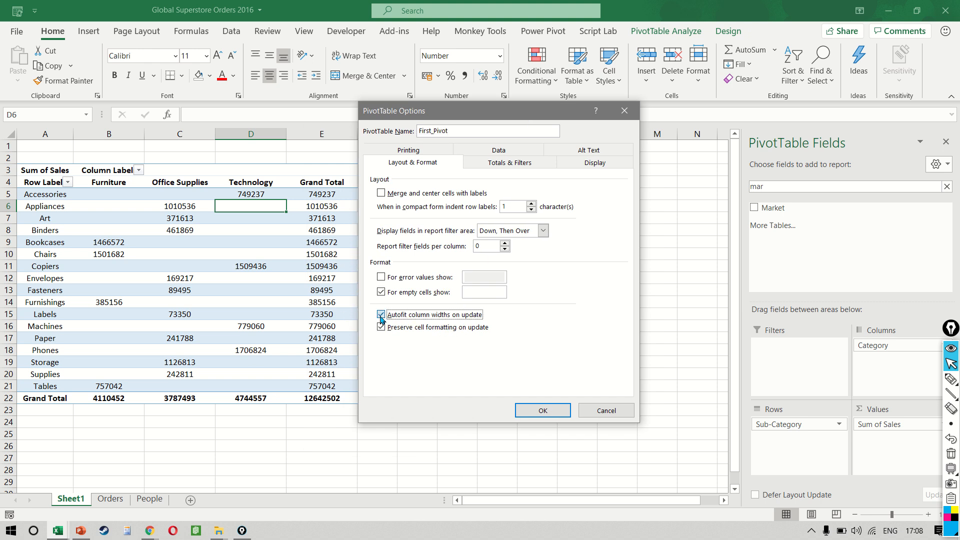
pyautogui.click(536, 410)
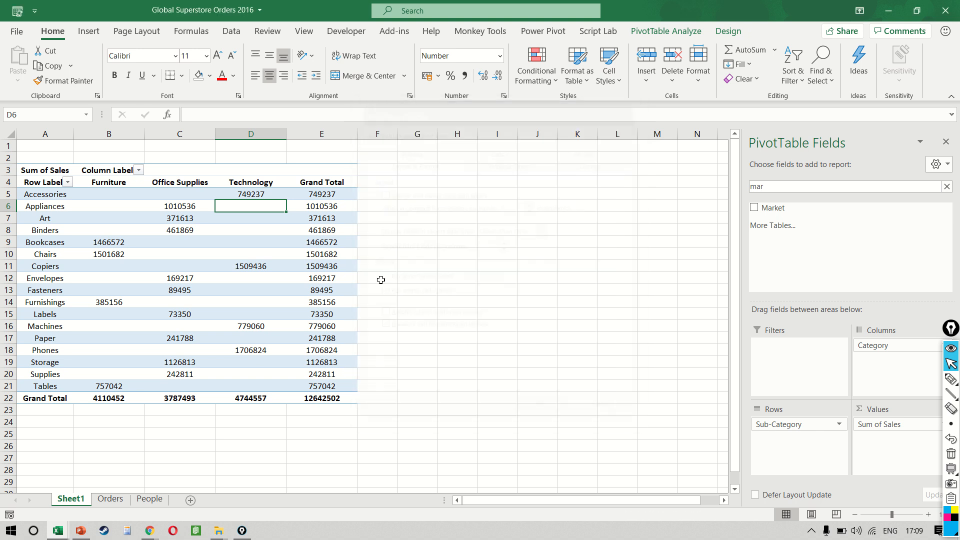
pyautogui.click(287, 278)
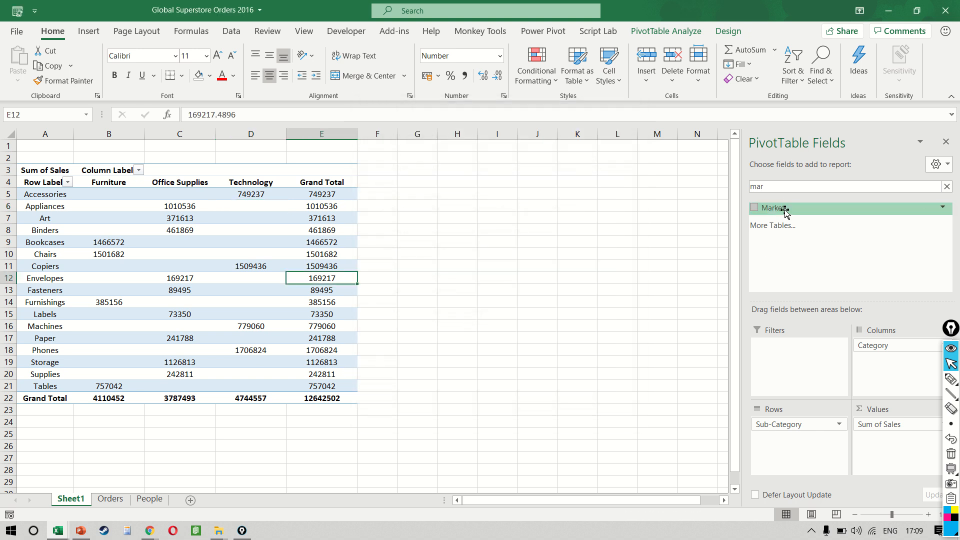
# Step: Add the Market field to the Filters area of the PivotTable
pyautogui.moveTo(782, 208); pyautogui.dragTo(812, 371)
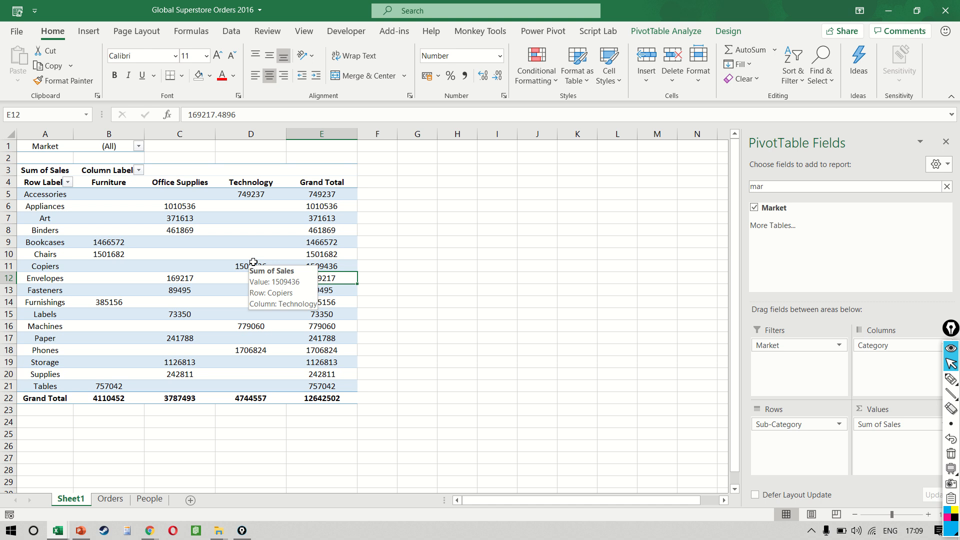
pyautogui.click(257, 233)
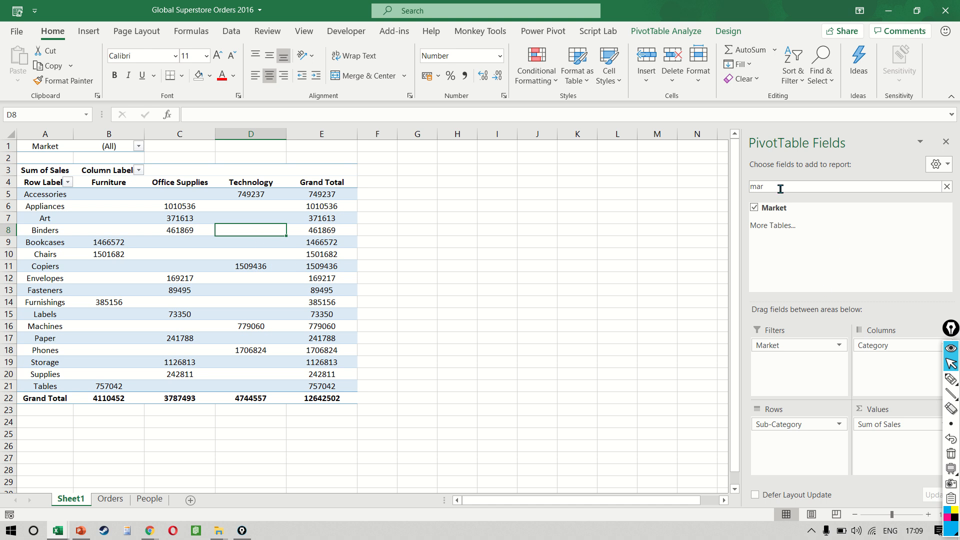
# Step: Move Category from the Columns area into Rows above Sub-Category and widen column A
pyautogui.moveTo(870, 345); pyautogui.dragTo(794, 425)
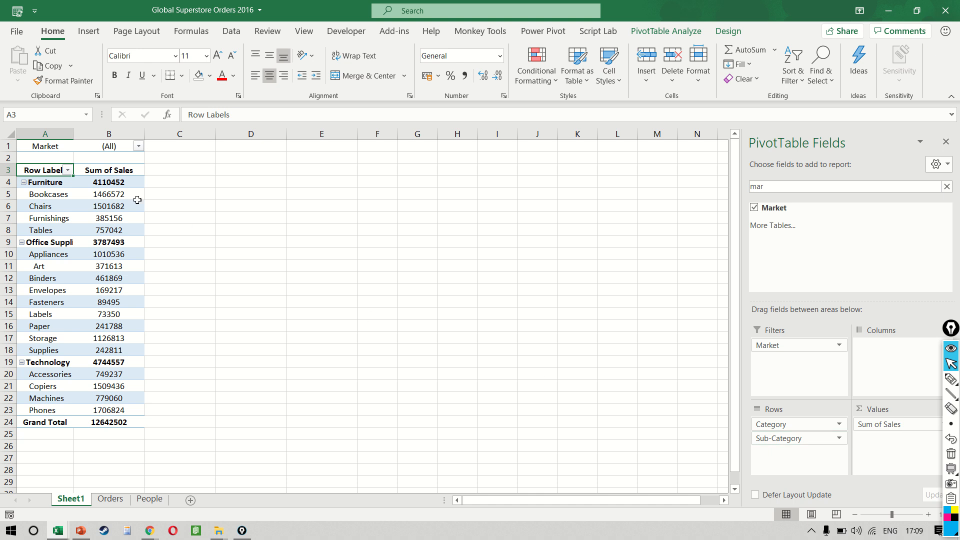
pyautogui.click(77, 204)
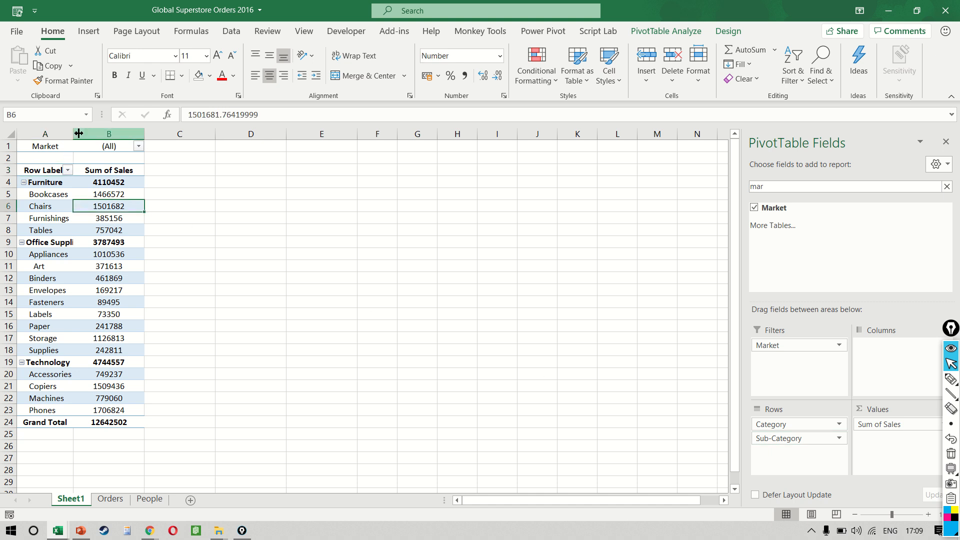
pyautogui.moveTo(73, 134); pyautogui.dragTo(140, 136)
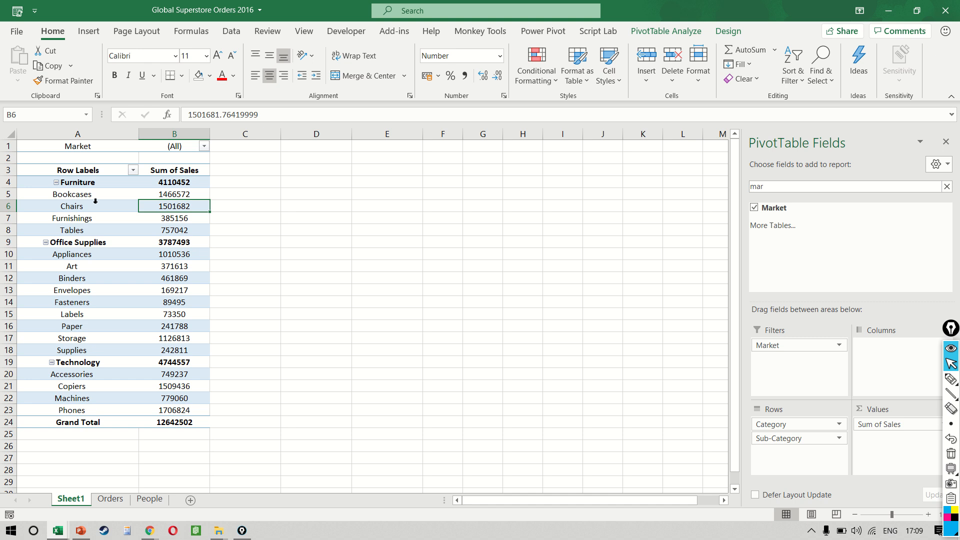
# Step: Switch the PivotTable report layout to tabular form
pyautogui.click(94, 245)
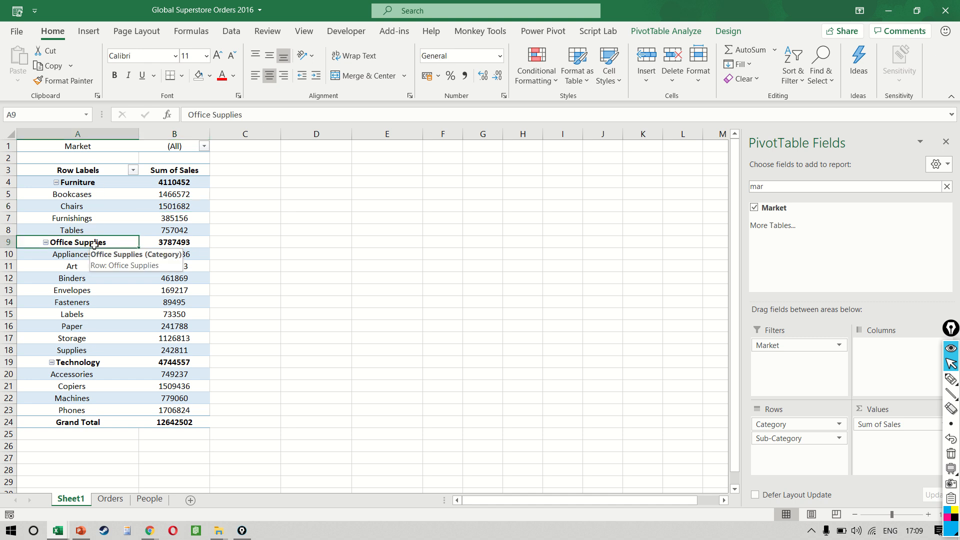
pyautogui.click(727, 31)
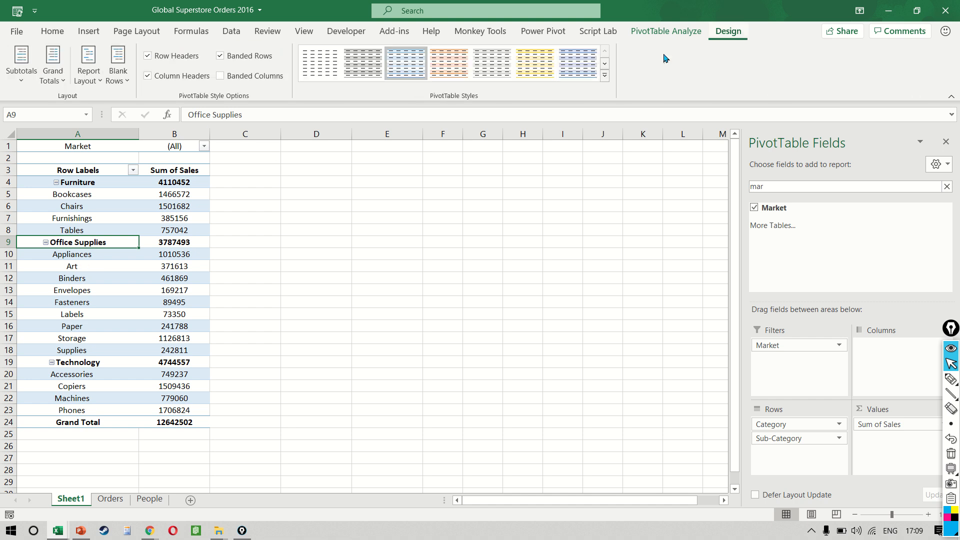
pyautogui.click(90, 84)
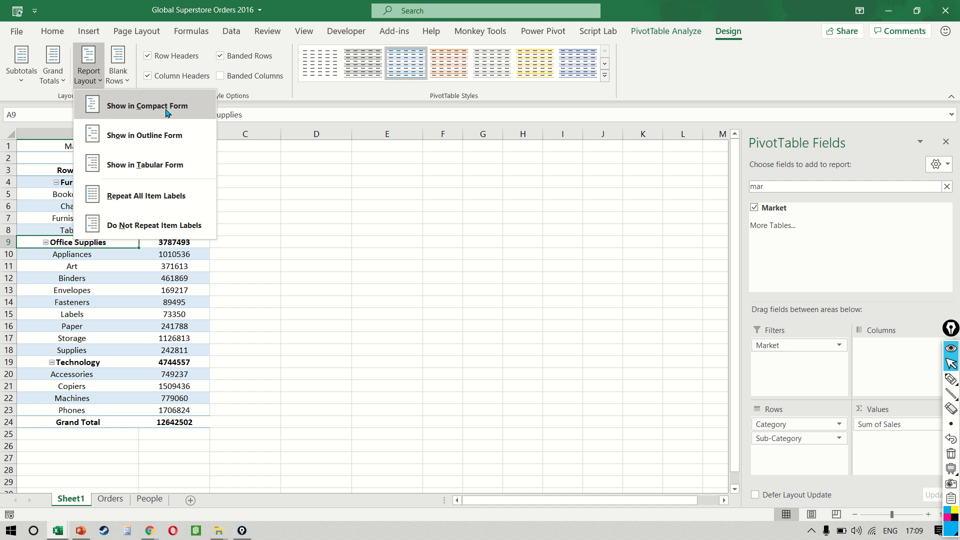
pyautogui.click(173, 147)
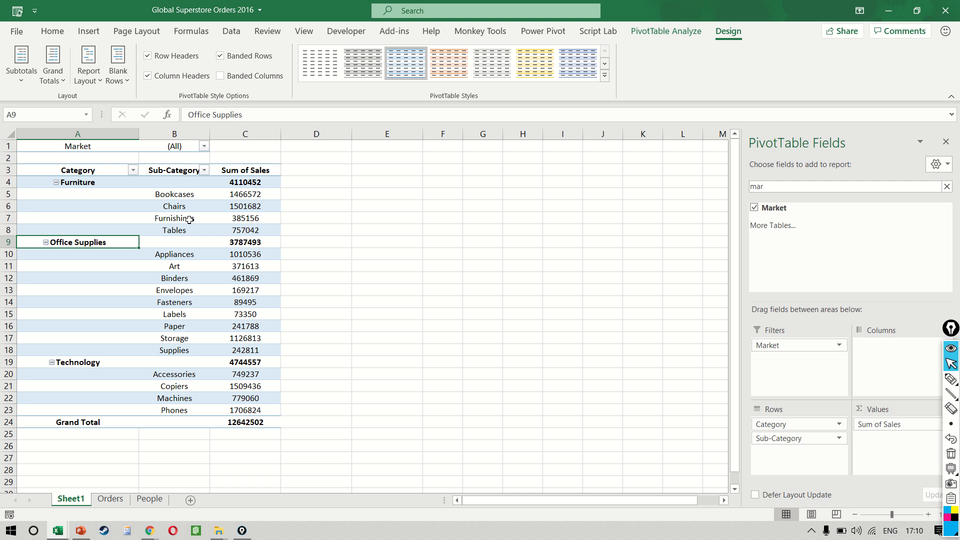
pyautogui.click(89, 75)
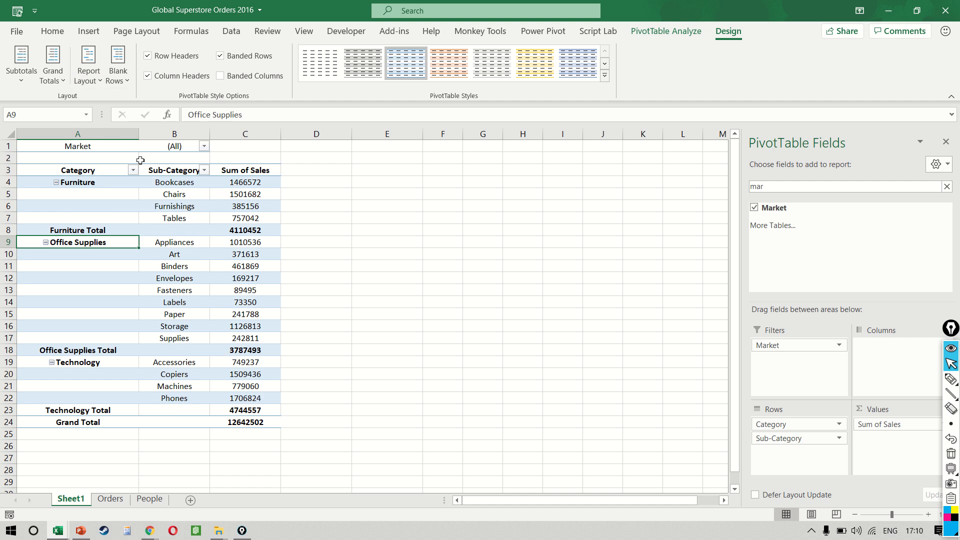
# Step: Set the PivotTable to repeat all item labels
pyautogui.click(98, 78)
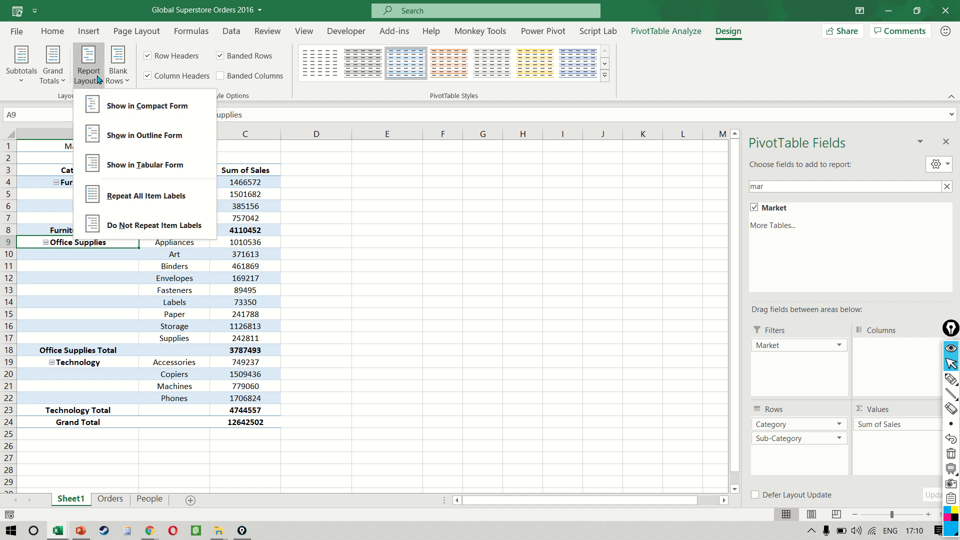
pyautogui.click(172, 195)
pyautogui.click(205, 261)
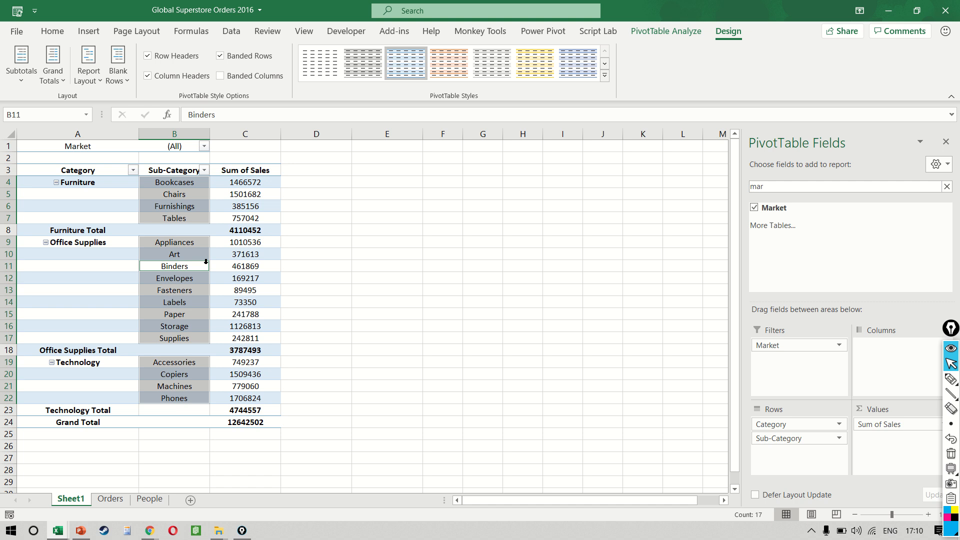
pyautogui.click(111, 208)
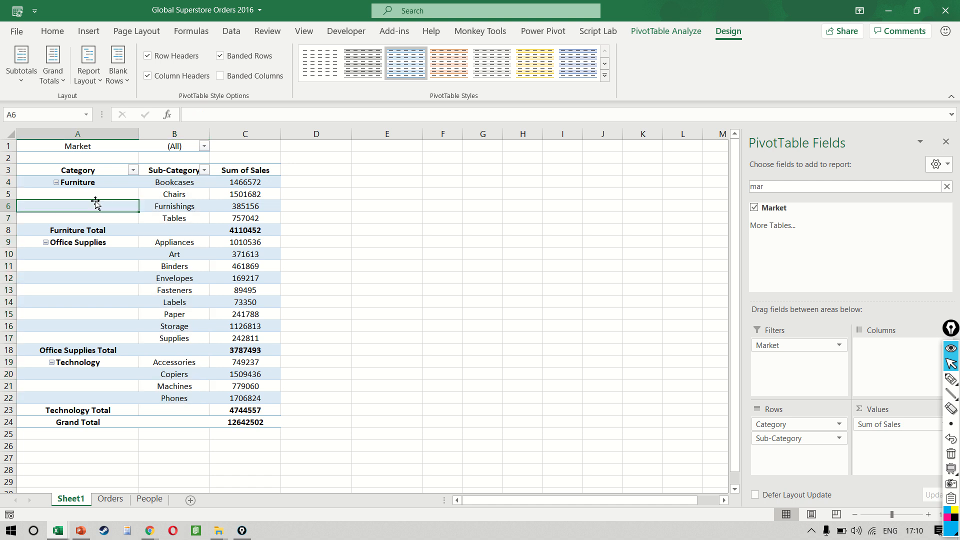
pyautogui.click(89, 74)
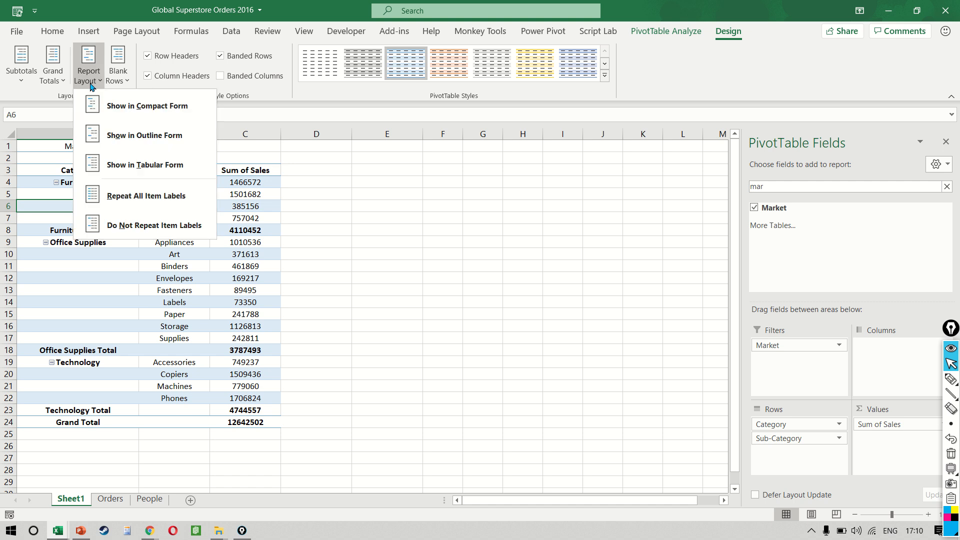
pyautogui.click(163, 205)
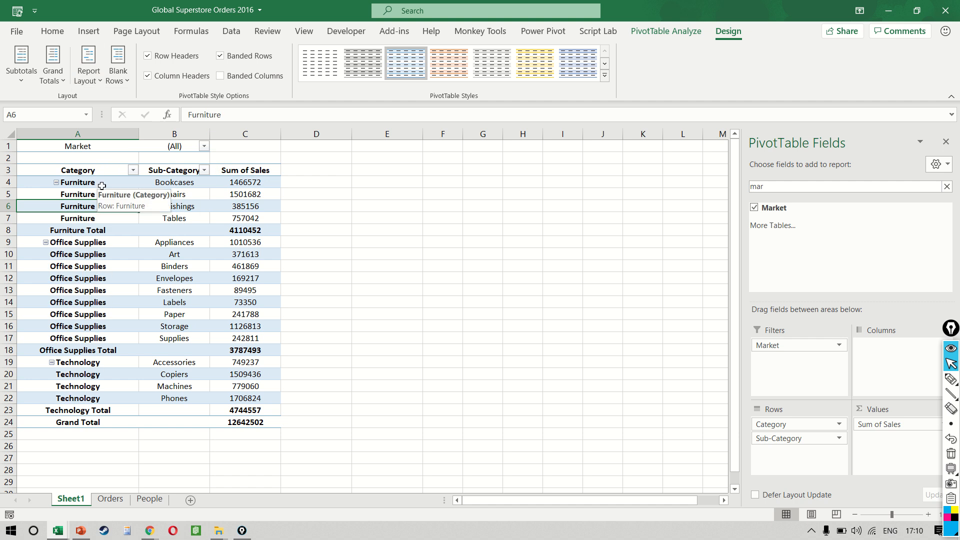
# Step: Hide all subtotals in the PivotTable
pyautogui.click(243, 230)
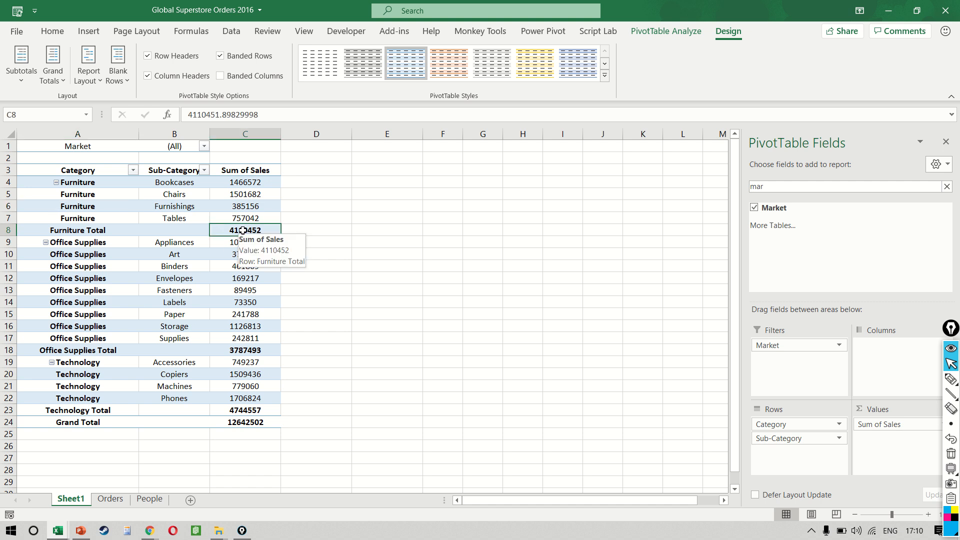
pyautogui.click(108, 233)
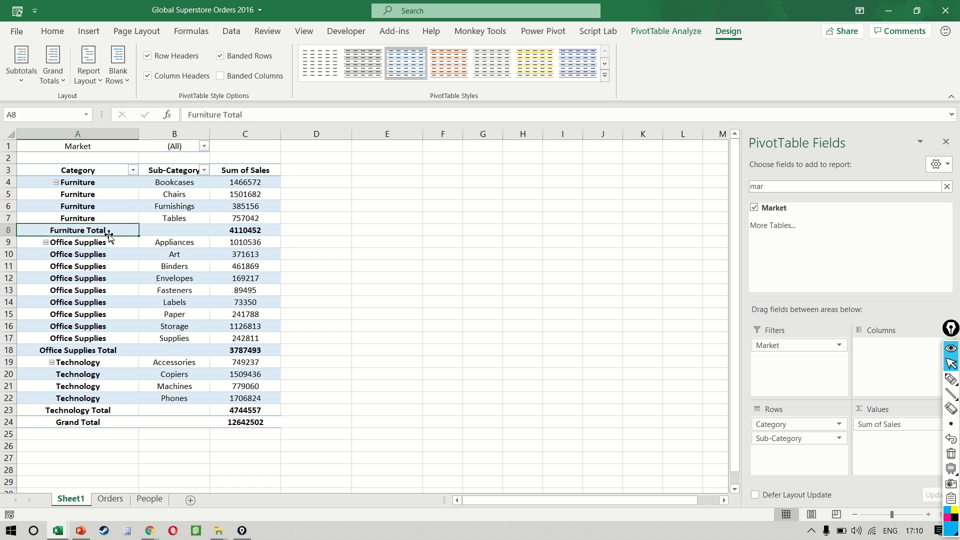
pyautogui.click(27, 86)
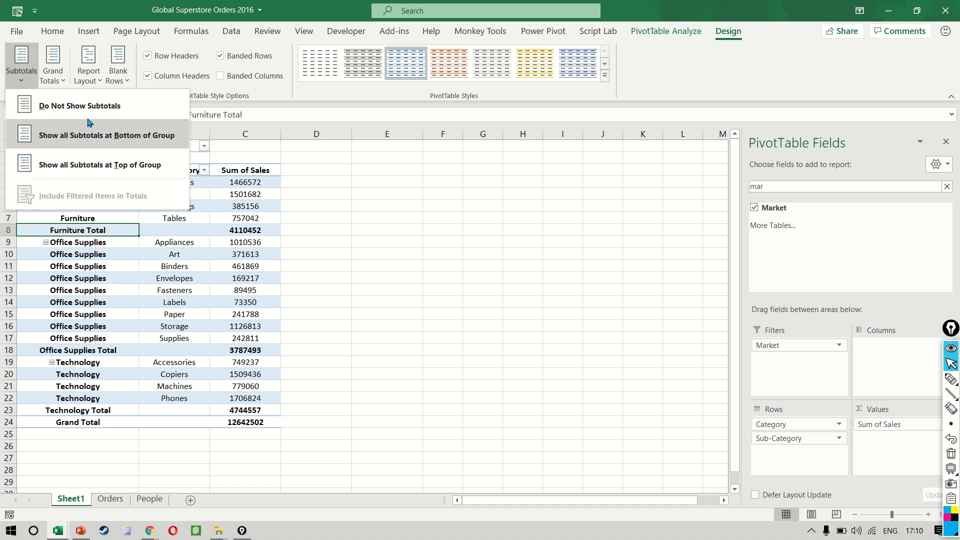
pyautogui.click(77, 107)
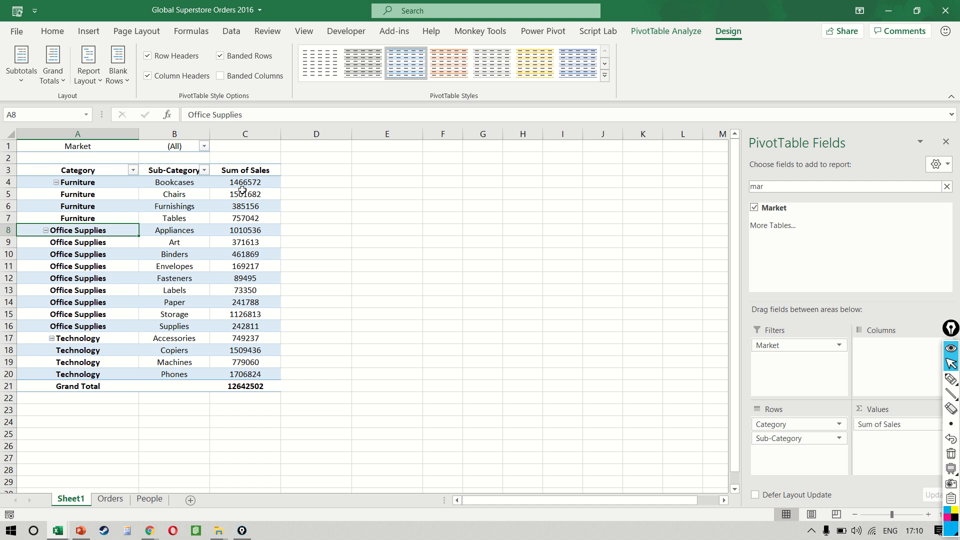
# Step: Select the Sum of Sales values to review their total
pyautogui.moveTo(244, 182); pyautogui.dragTo(265, 370)
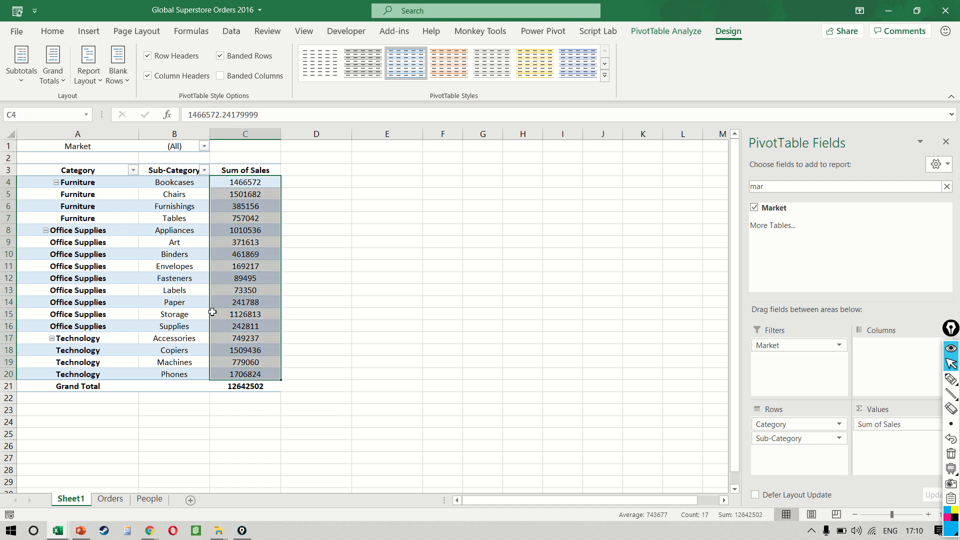
pyautogui.click(195, 293)
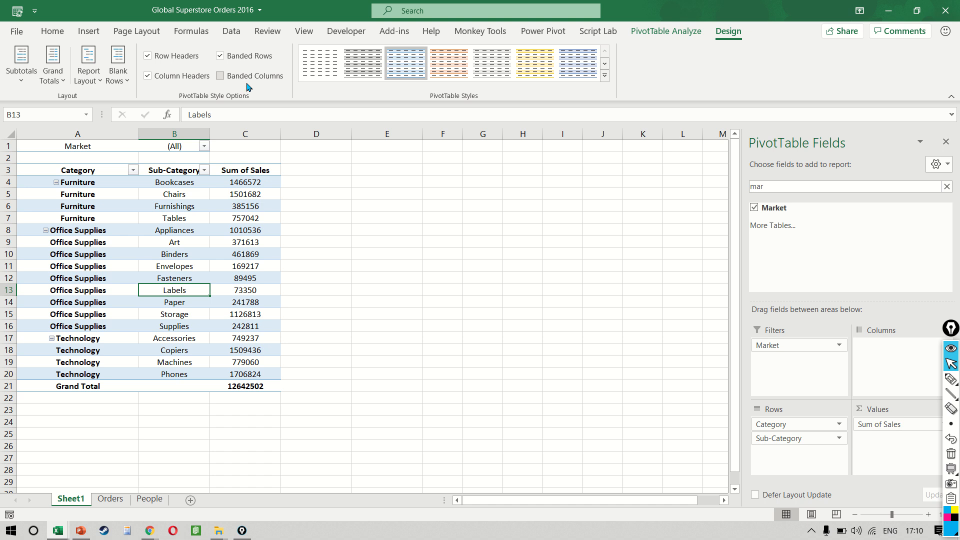
# Step: Change the PivotTable's report layout
pyautogui.click(88, 74)
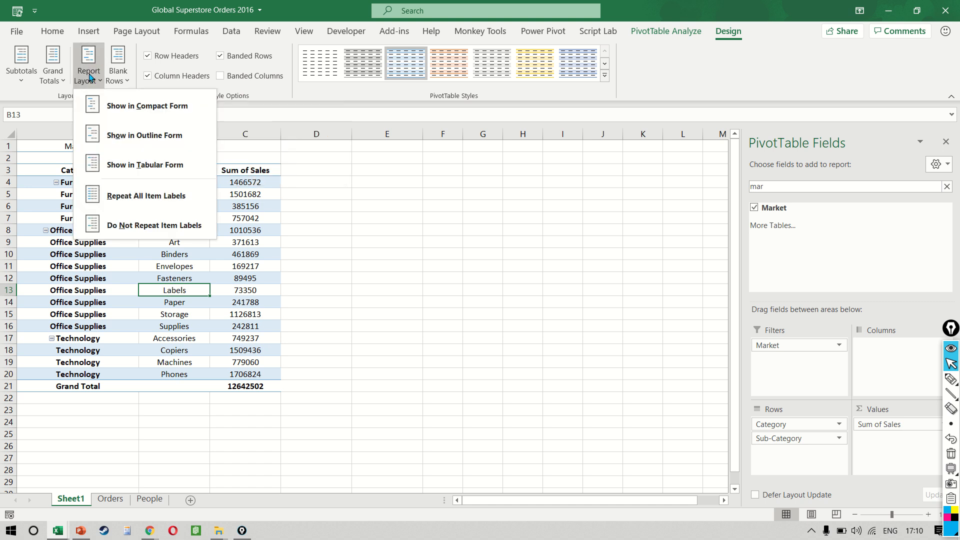